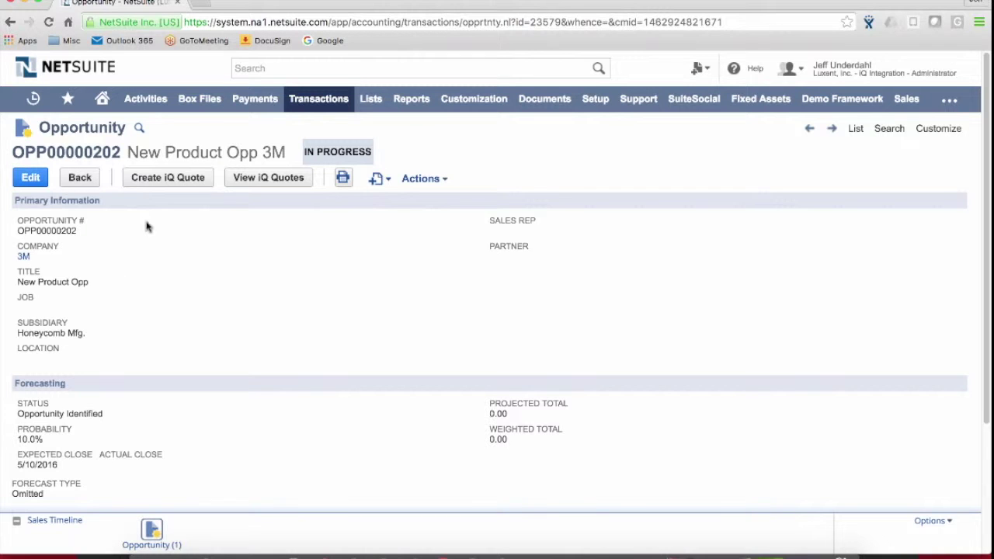
- Create an iQ quote from the 3M opportunity, opening Quote Details prefilled with 3M's billing address
{"action": "left_click", "coordinate": [178, 182]}
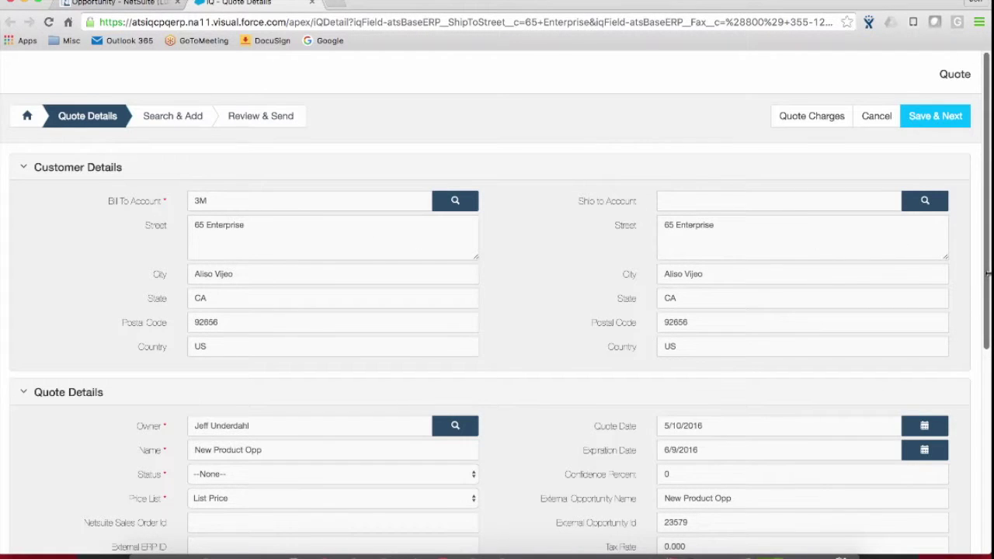
- Set quote 'New Product Opp' to Draft status and save the details as Q-0000244
{"action": "left_click_drag", "start_coordinate": [989, 276], "coordinate": [990, 421]}
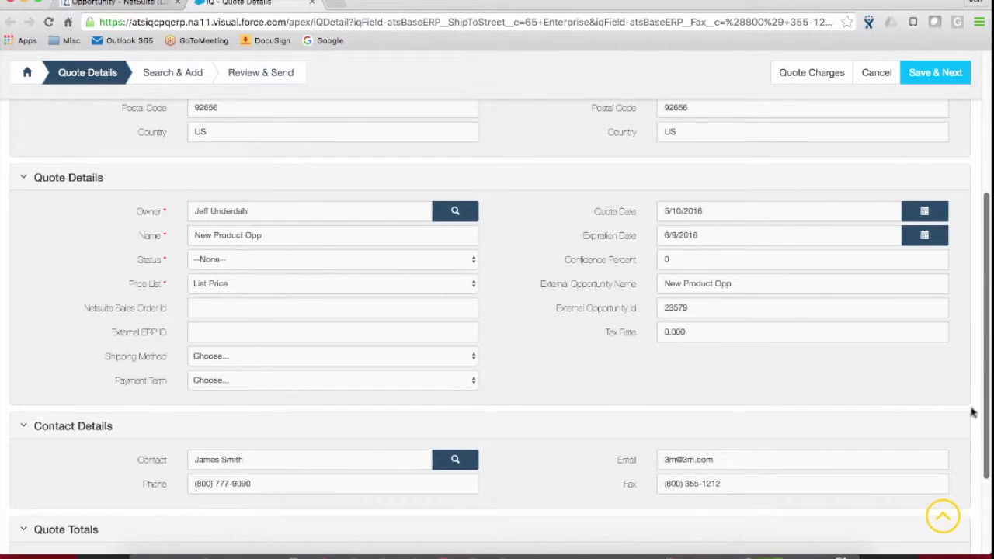
{"action": "triple_click", "coordinate": [278, 235]}
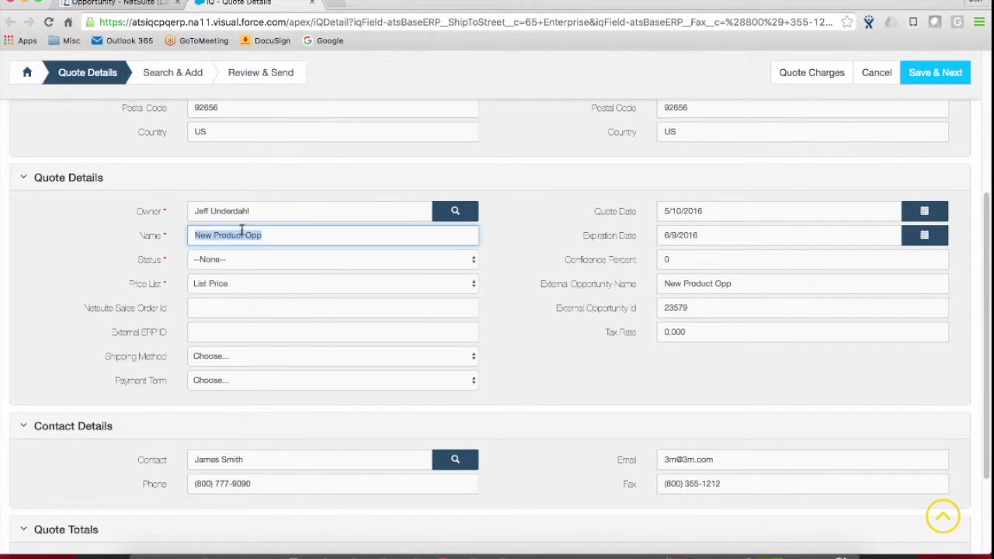
{"action": "left_click", "coordinate": [226, 261]}
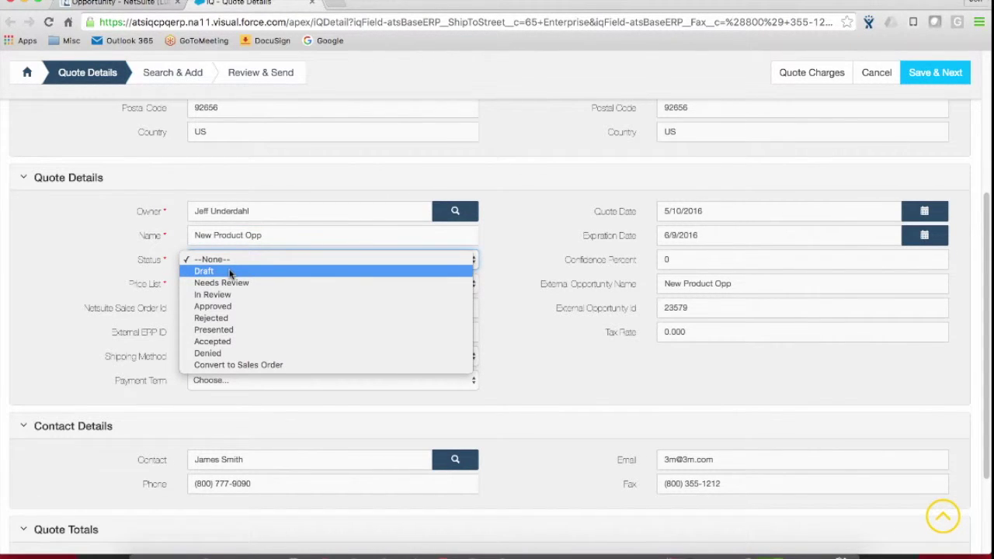
{"action": "left_click", "coordinate": [230, 272]}
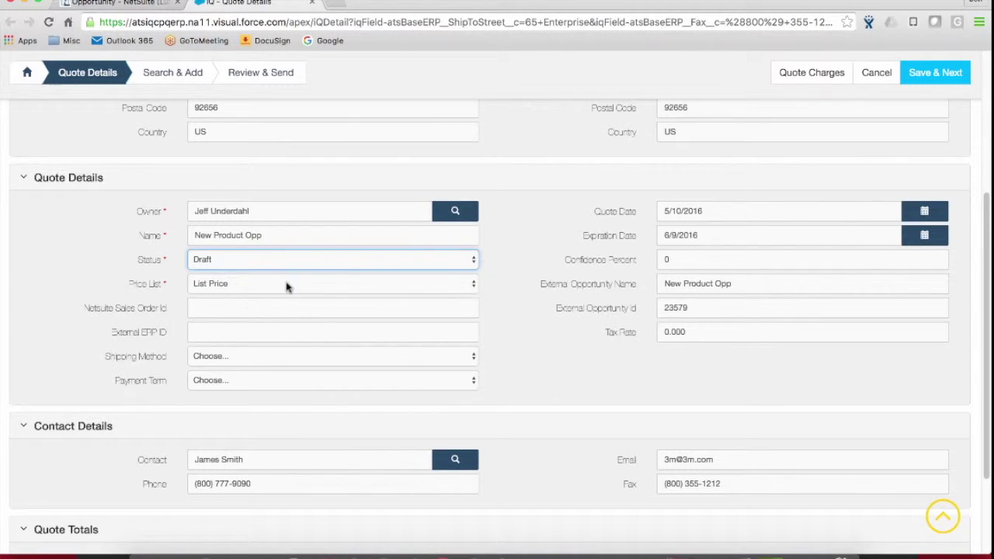
{"action": "left_click", "coordinate": [929, 80]}
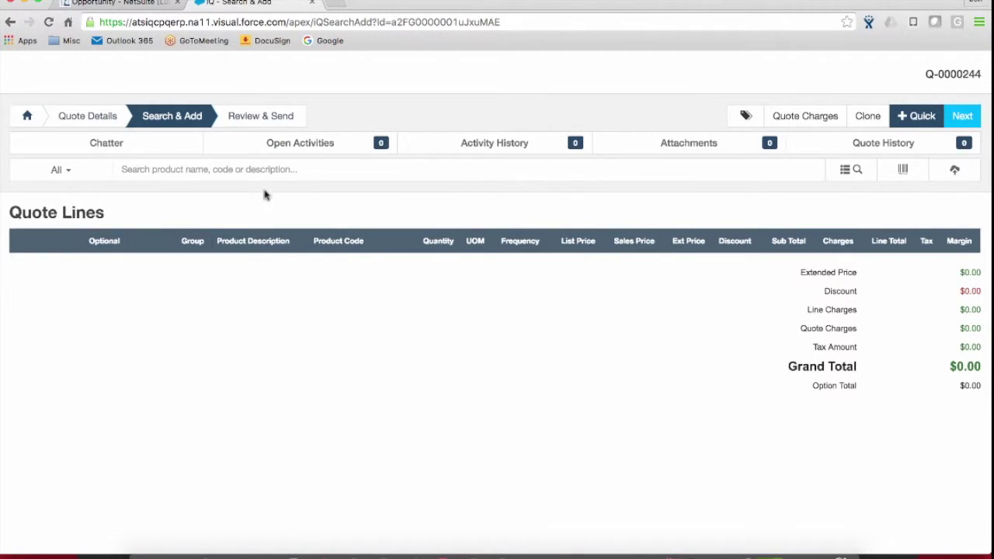
- Add custom product 'Custom Shelf', code DWG 834580, UOM Each, quantity 5, and open its editor
{"action": "left_click", "coordinate": [174, 170]}
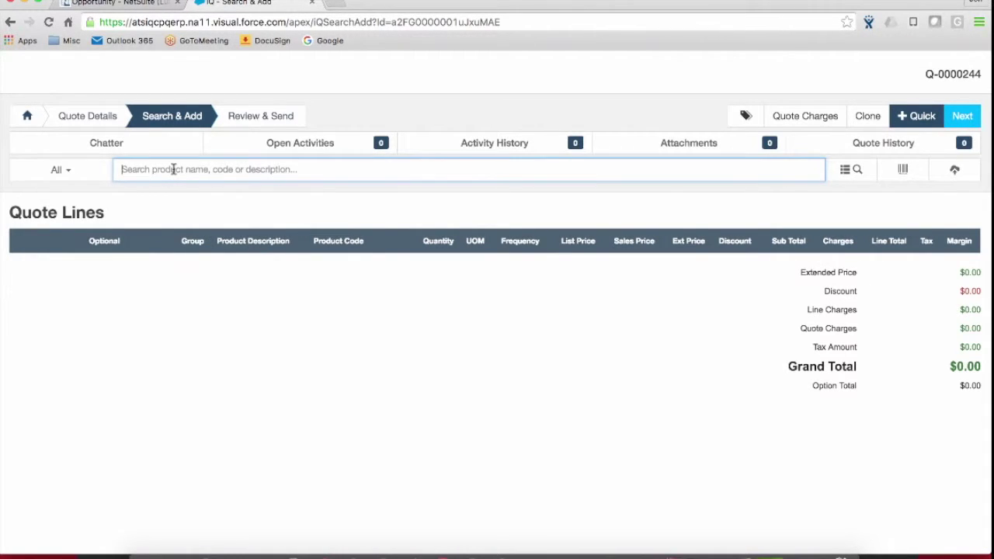
{"action": "left_click", "coordinate": [895, 170]}
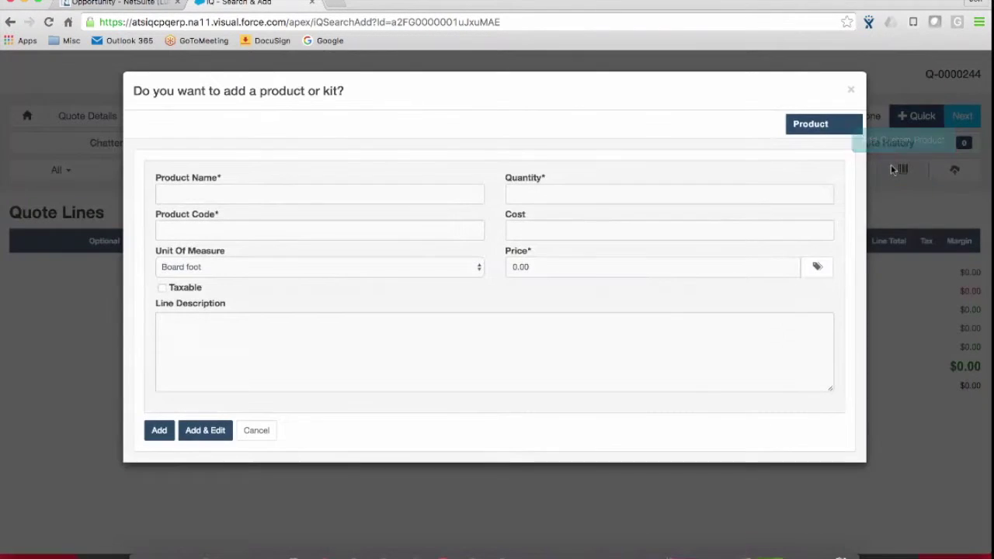
{"action": "left_click", "coordinate": [208, 193]}
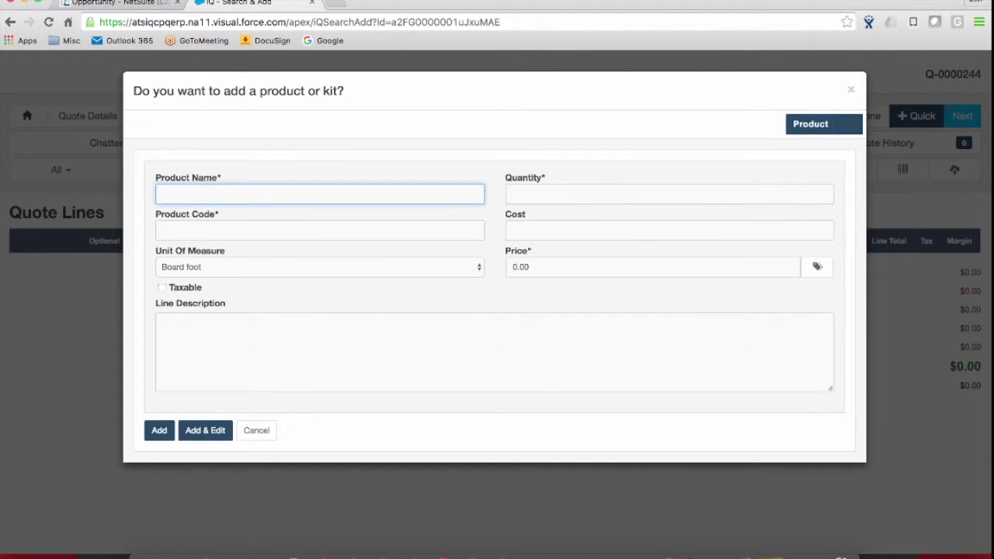
{"action": "type", "text": "Custom Shelf"}
{"action": "key", "text": "Tab"}
{"action": "type", "text": "DWG "}
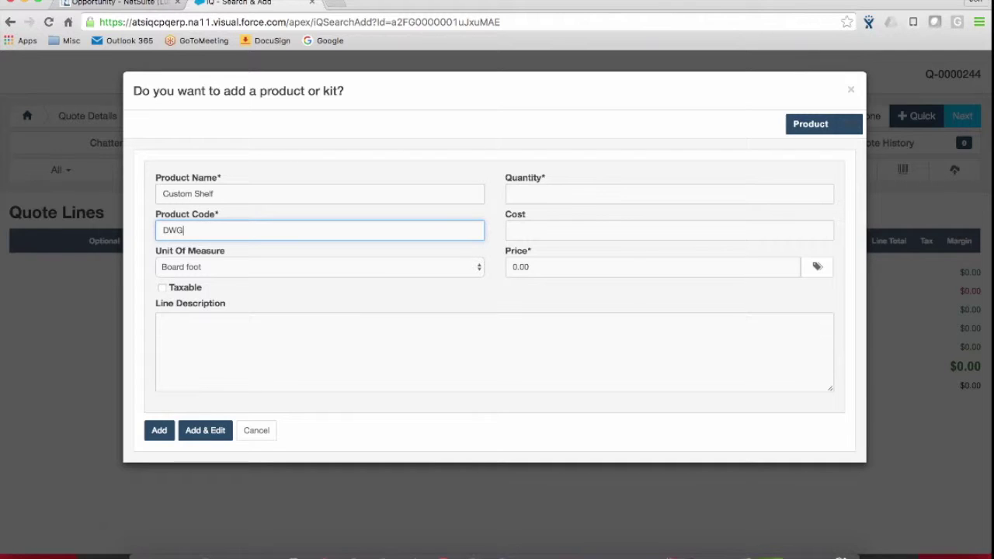
{"action": "type", "text": "834580"}
{"action": "key", "text": "Tab"}
{"action": "key", "text": "e"}
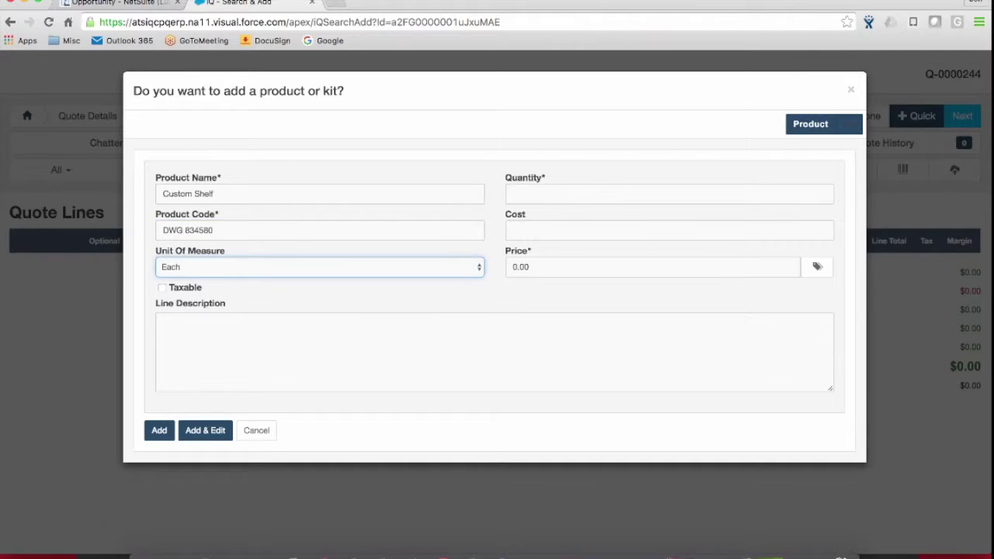
{"action": "key", "text": "Tab"}
{"action": "type", "text": "5"}
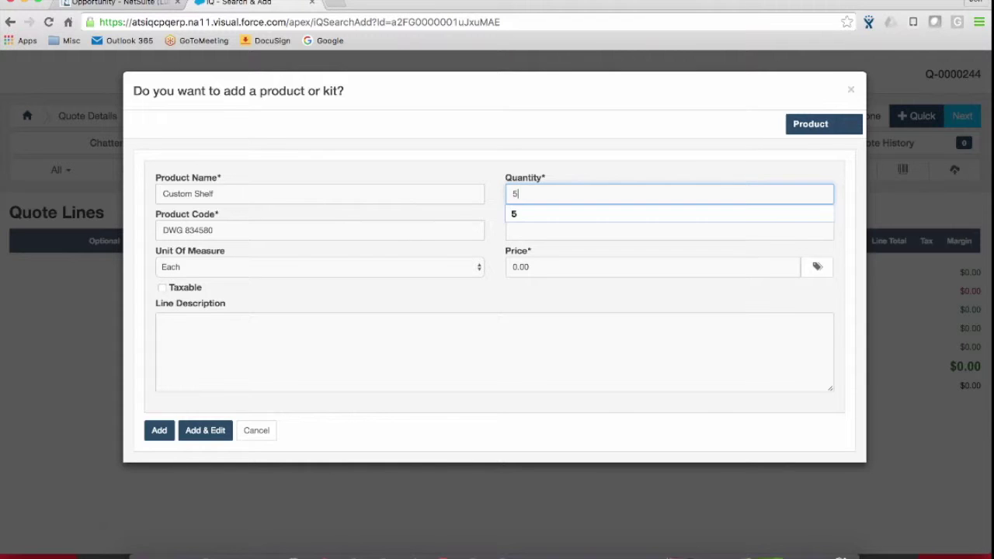
{"action": "key", "text": "Tab"}
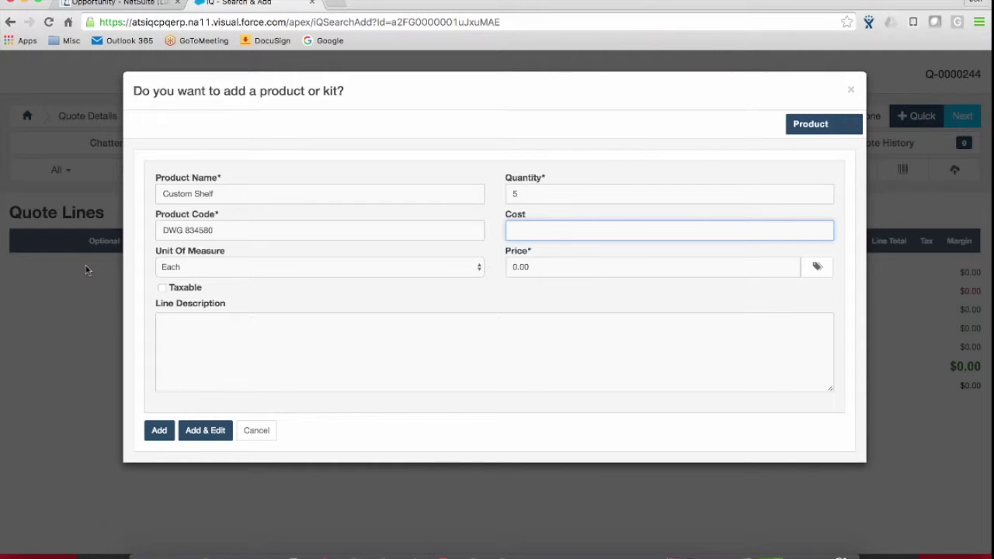
{"action": "left_click", "coordinate": [195, 439]}
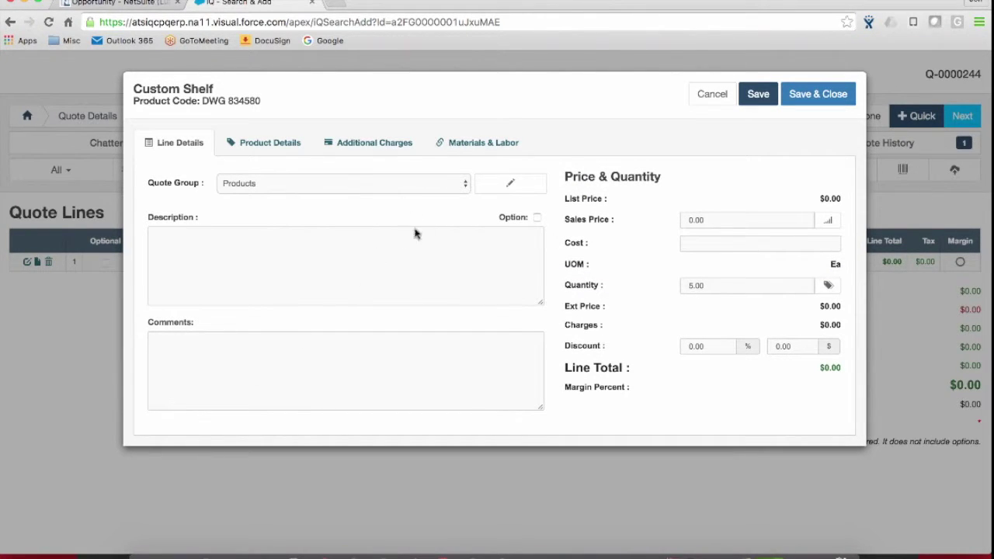
- Copy materials and operations from Server Rack Shelf, 6300 Model into the Custom Shelf
{"action": "left_click", "coordinate": [498, 151]}
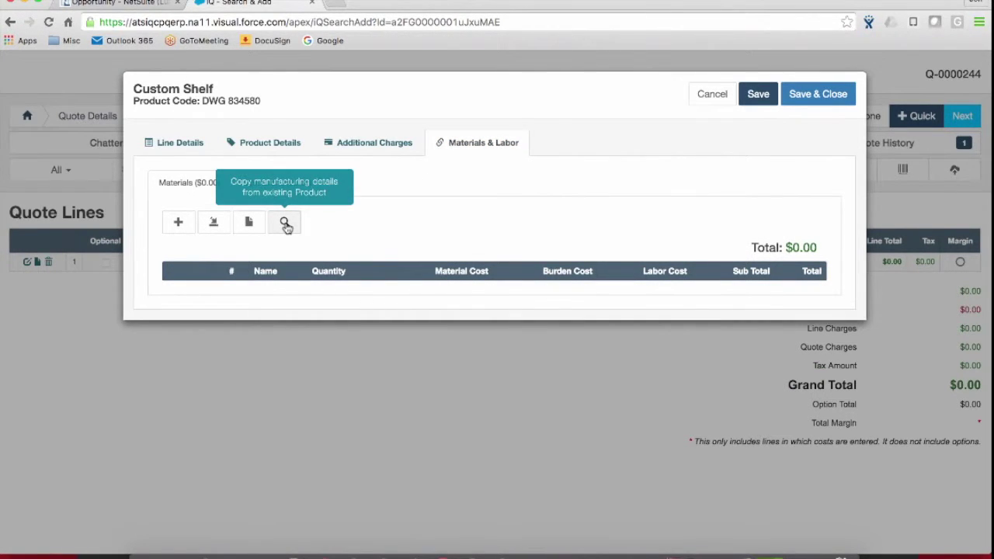
{"action": "left_click", "coordinate": [285, 224]}
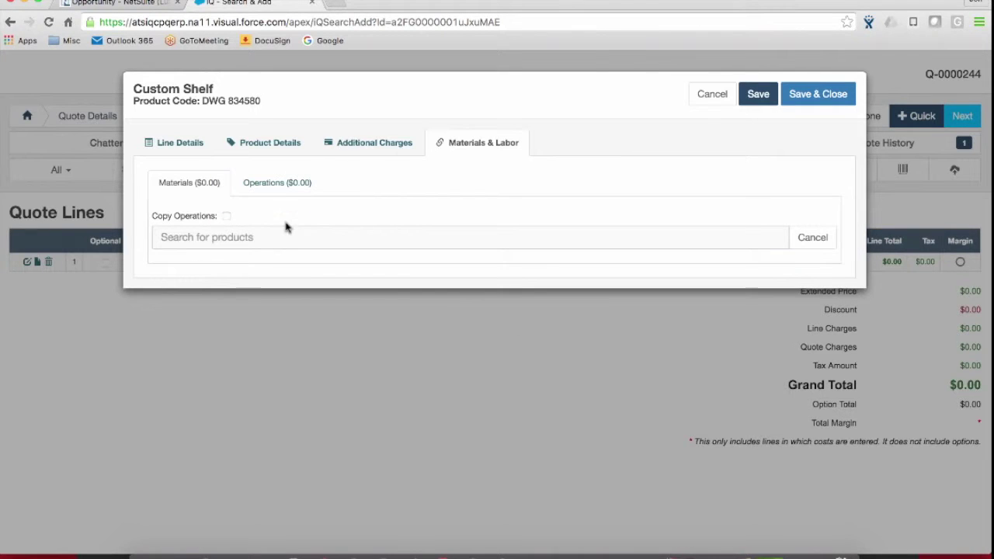
{"action": "left_click", "coordinate": [226, 217]}
{"action": "left_click", "coordinate": [212, 235]}
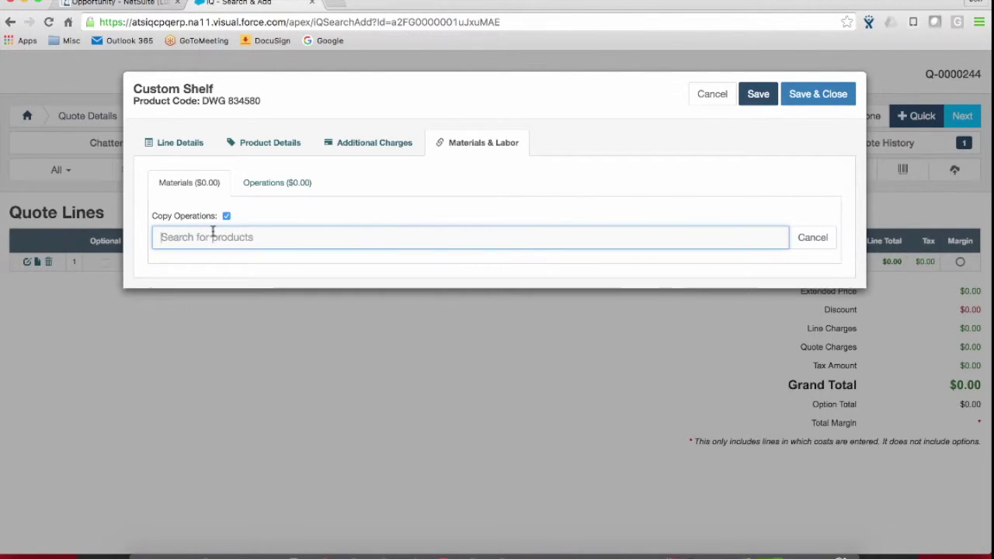
{"action": "type", "text": "shelf"}
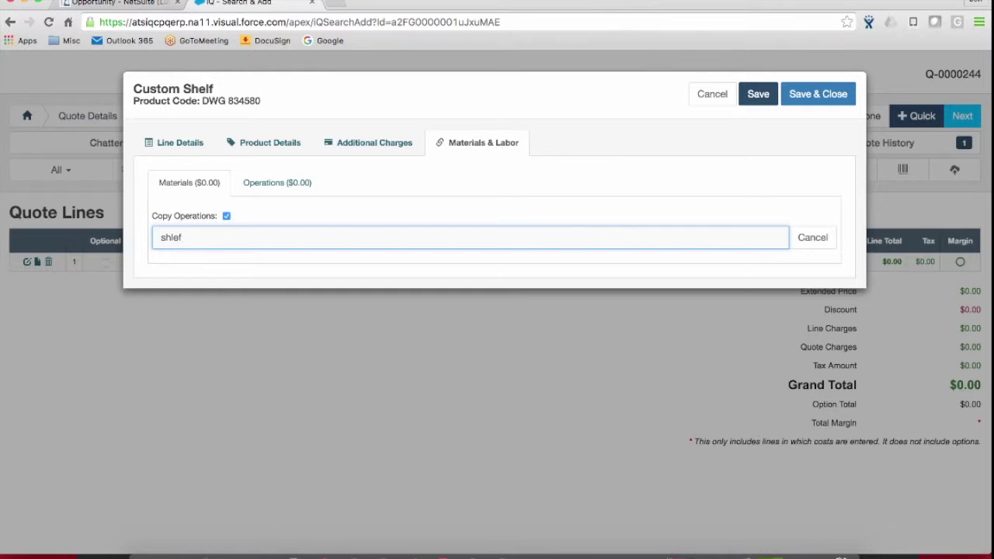
{"action": "key", "text": "BackSpace"}
{"action": "key", "text": "BackSpace"}
{"action": "key", "text": "BackSpace"}
{"action": "type", "text": "e"}
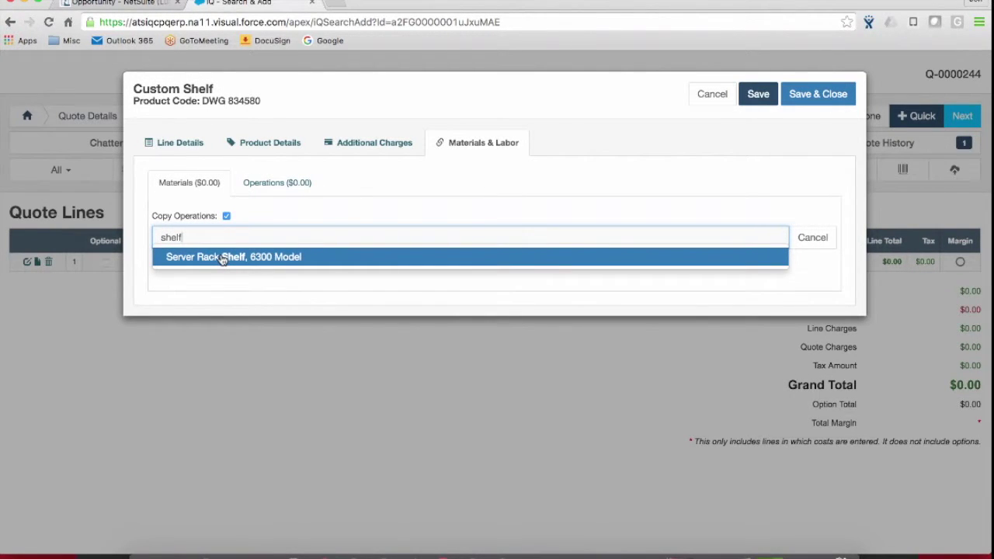
{"action": "left_click", "coordinate": [223, 259]}
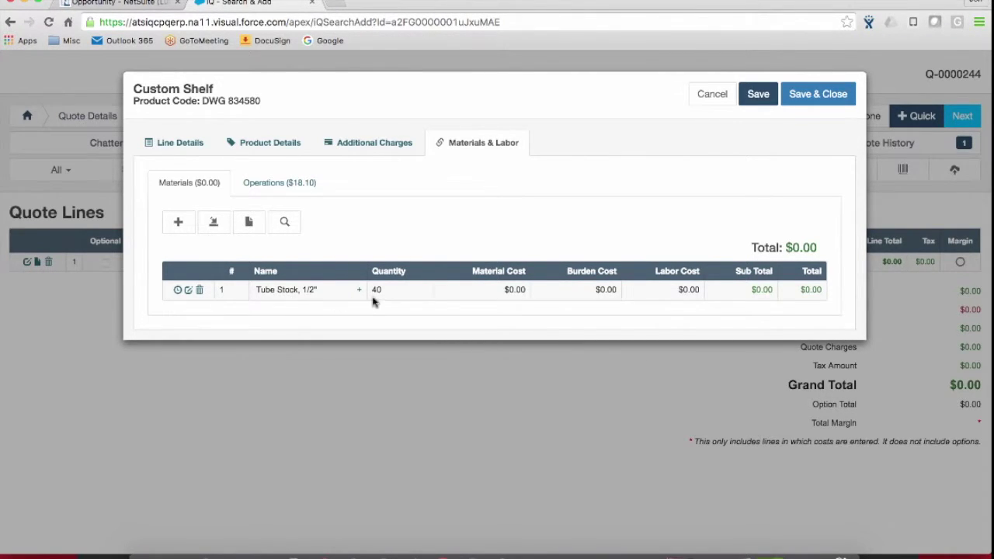
{"action": "left_click", "coordinate": [259, 190]}
{"action": "left_click", "coordinate": [182, 259]}
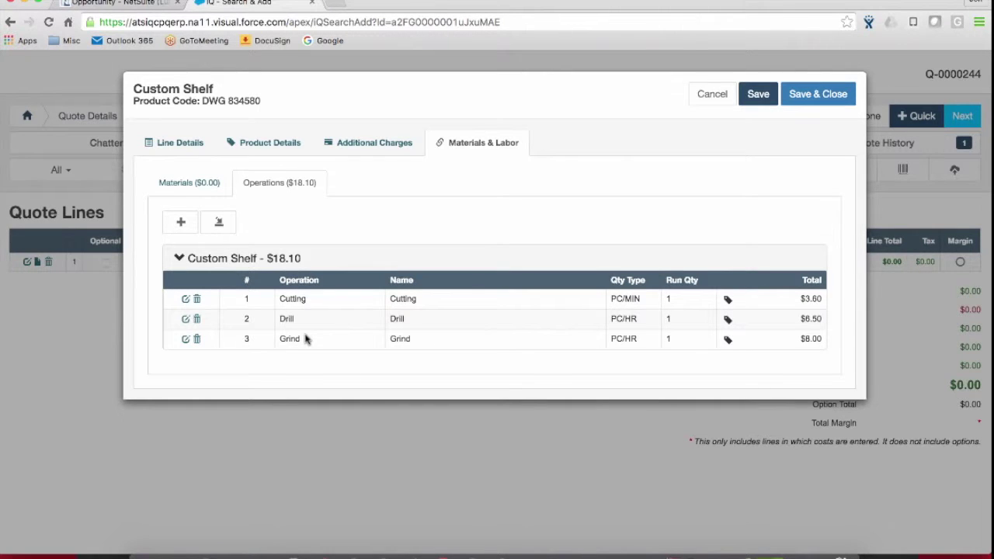
{"action": "mouse_move", "coordinate": [728, 301]}
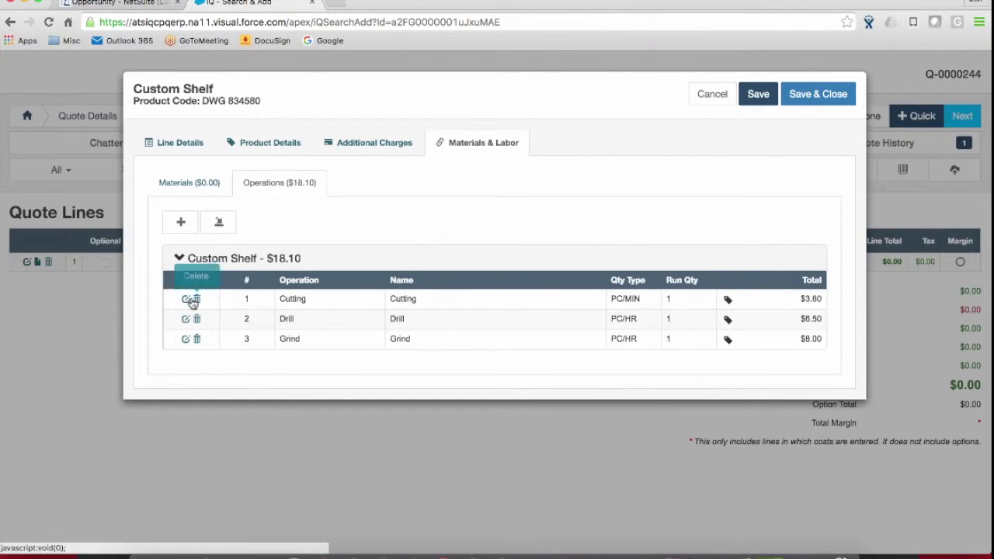
{"action": "left_click", "coordinate": [187, 299]}
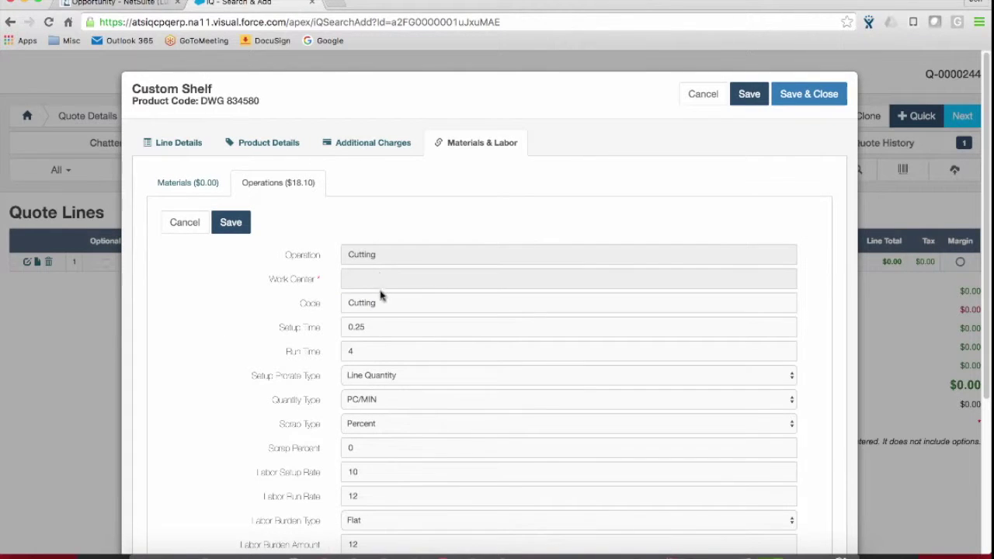
{"action": "left_click_drag", "start_coordinate": [378, 326], "coordinate": [344, 329]}
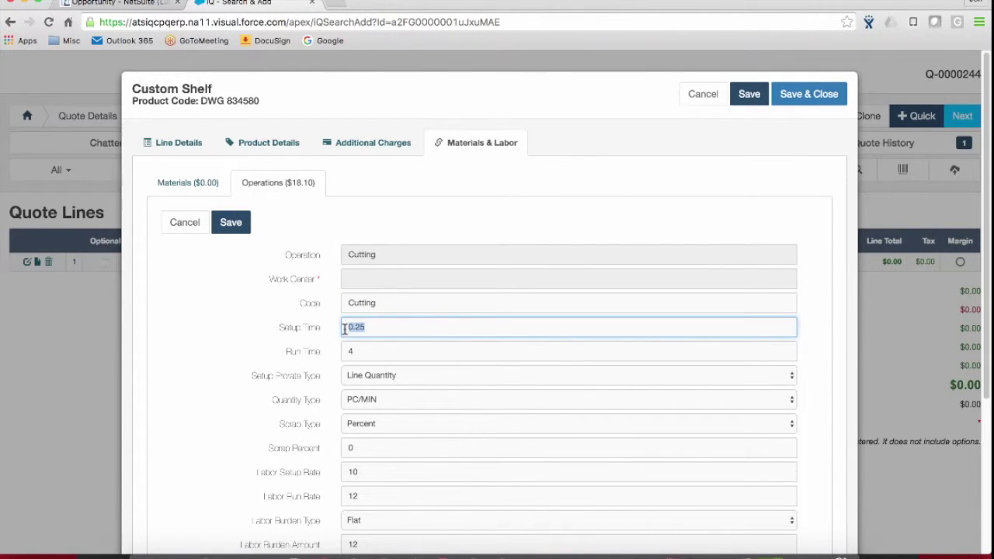
{"action": "left_click", "coordinate": [372, 399]}
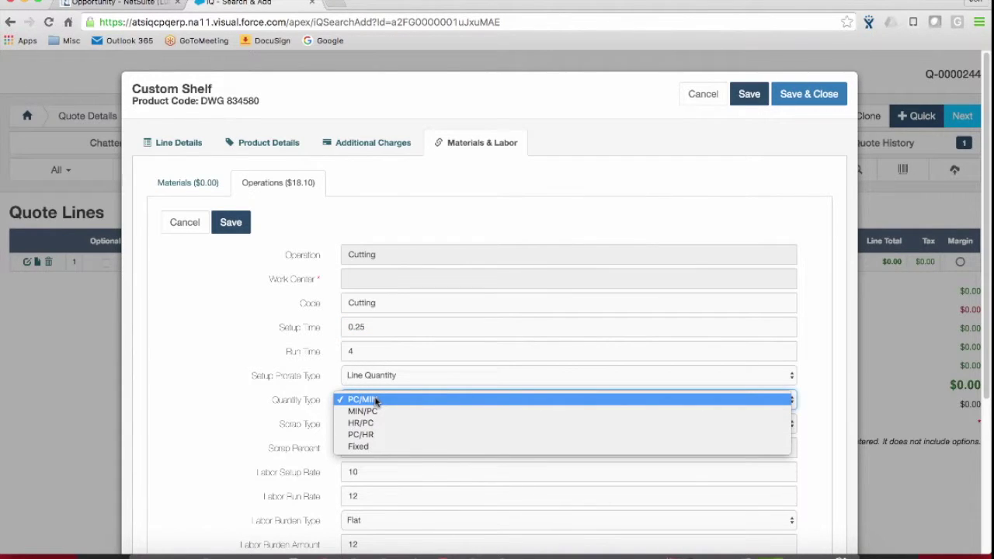
{"action": "left_click", "coordinate": [376, 401]}
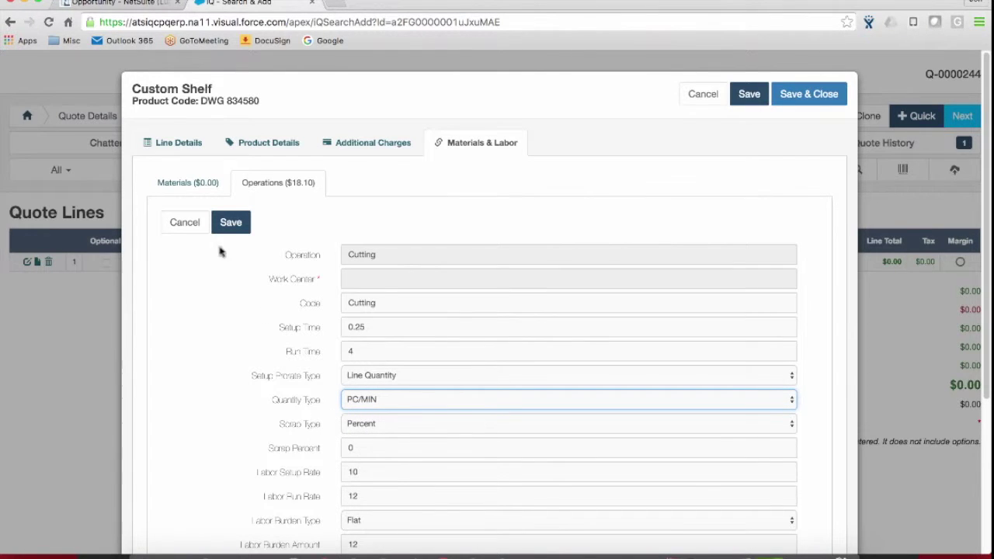
{"action": "left_click", "coordinate": [188, 186]}
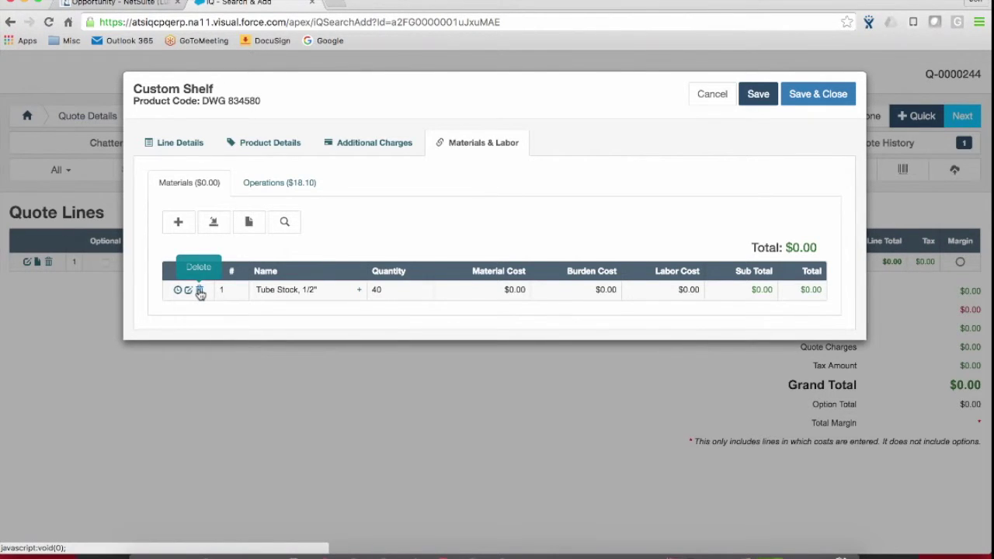
- Replace the Tube Stock 1/2" material with 8 of Tube Stock 3/4", totalling $96.00
{"action": "left_click", "coordinate": [199, 292]}
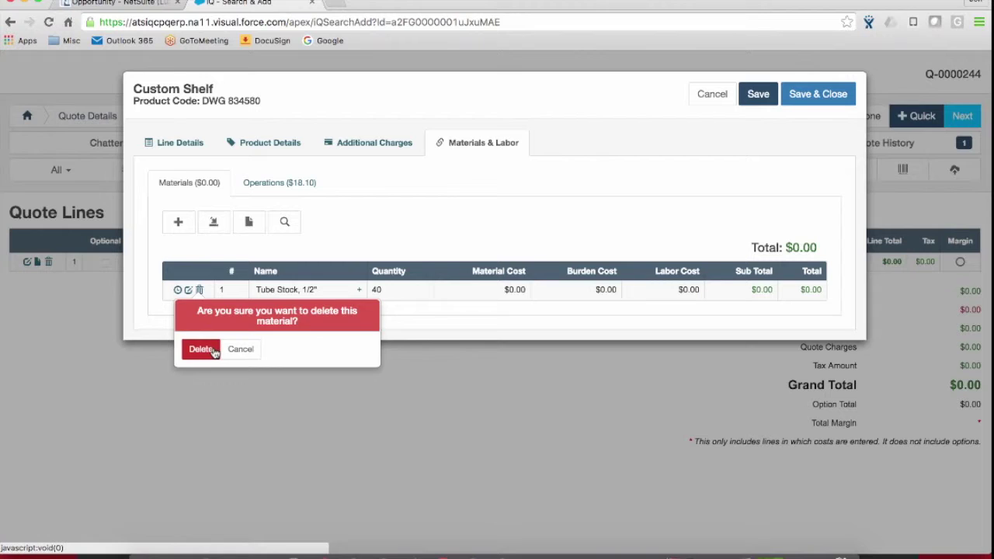
{"action": "left_click", "coordinate": [202, 350]}
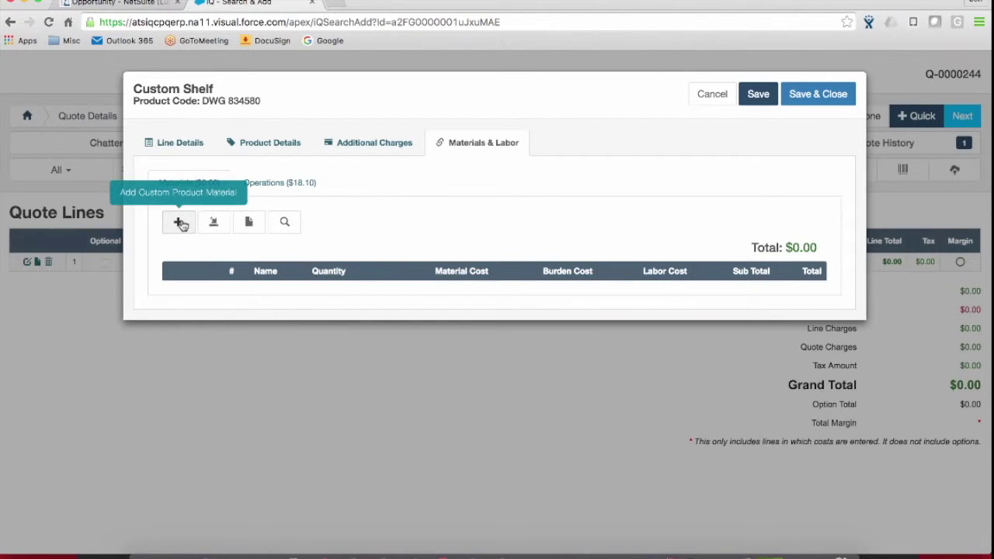
{"action": "left_click", "coordinate": [179, 223]}
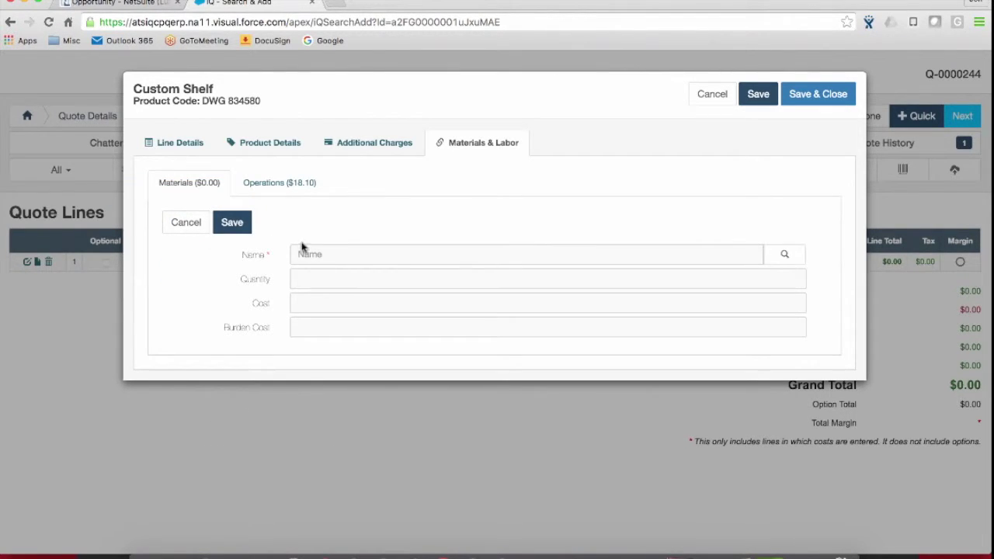
{"action": "left_click", "coordinate": [303, 247]}
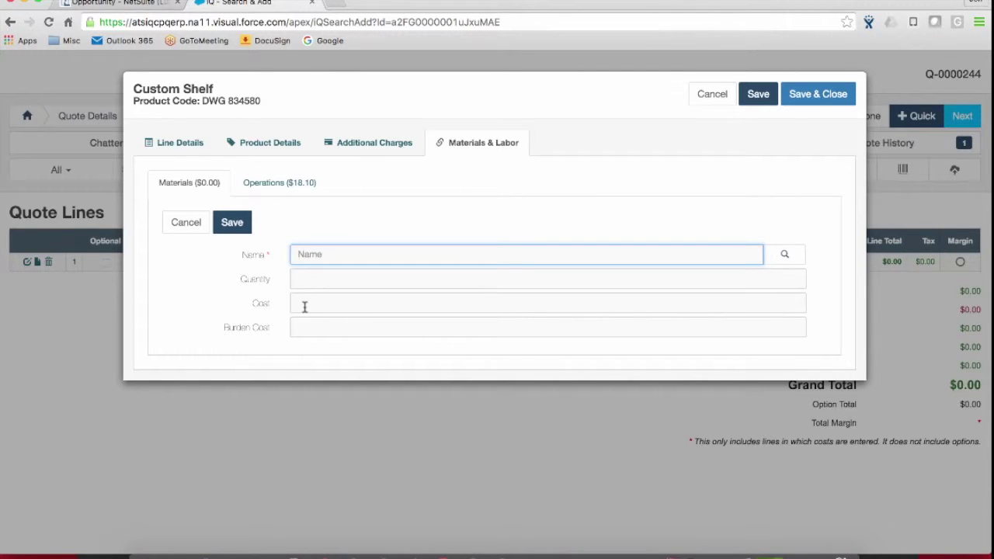
{"action": "left_click", "coordinate": [785, 254]}
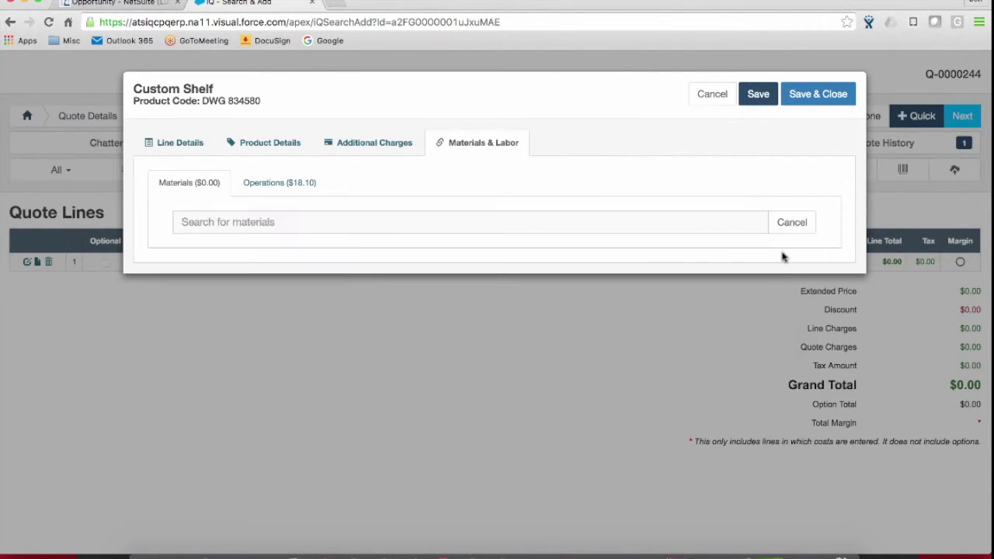
{"action": "left_click", "coordinate": [272, 223]}
{"action": "type", "text": "tube"}
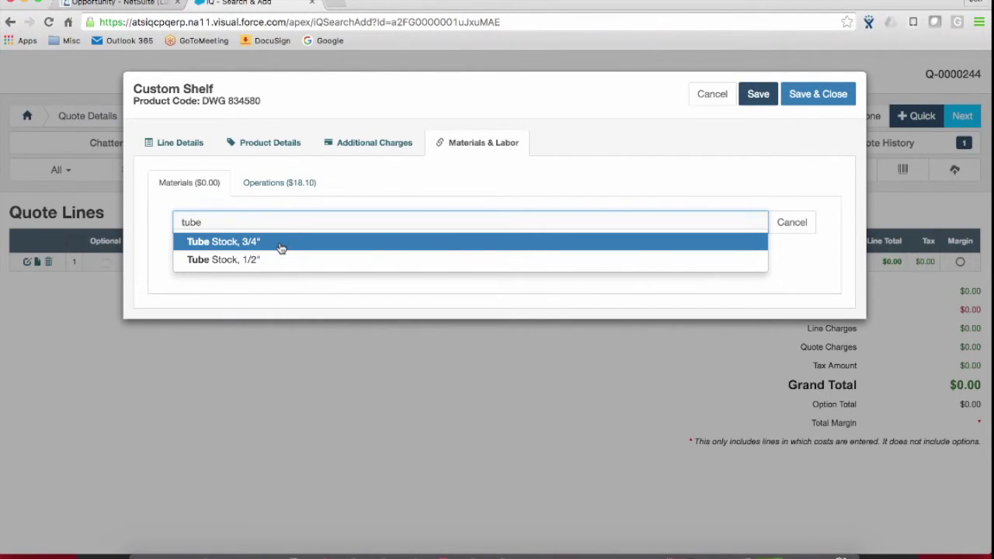
{"action": "left_click", "coordinate": [281, 243]}
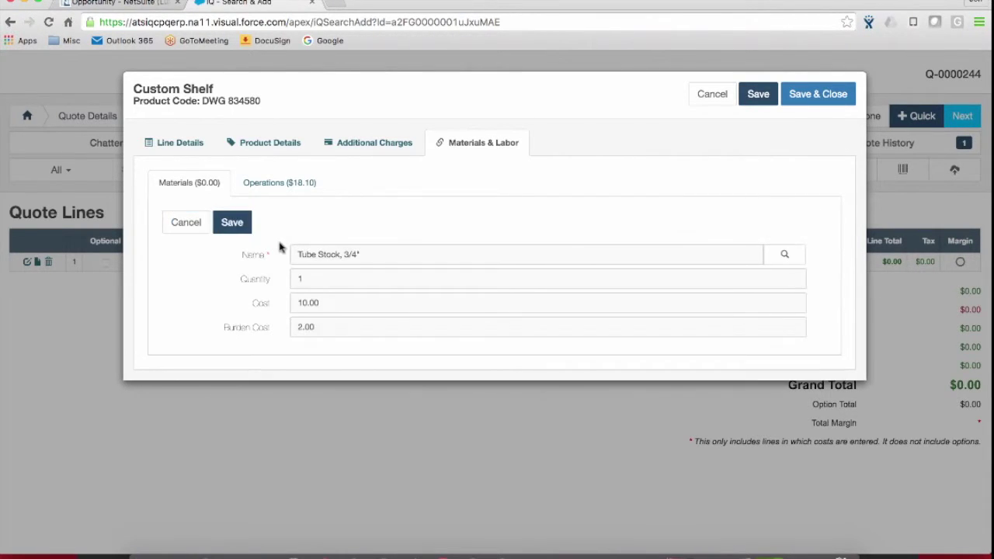
{"action": "double_click", "coordinate": [301, 278]}
{"action": "type", "text": "8"}
{"action": "key", "text": "Tab"}
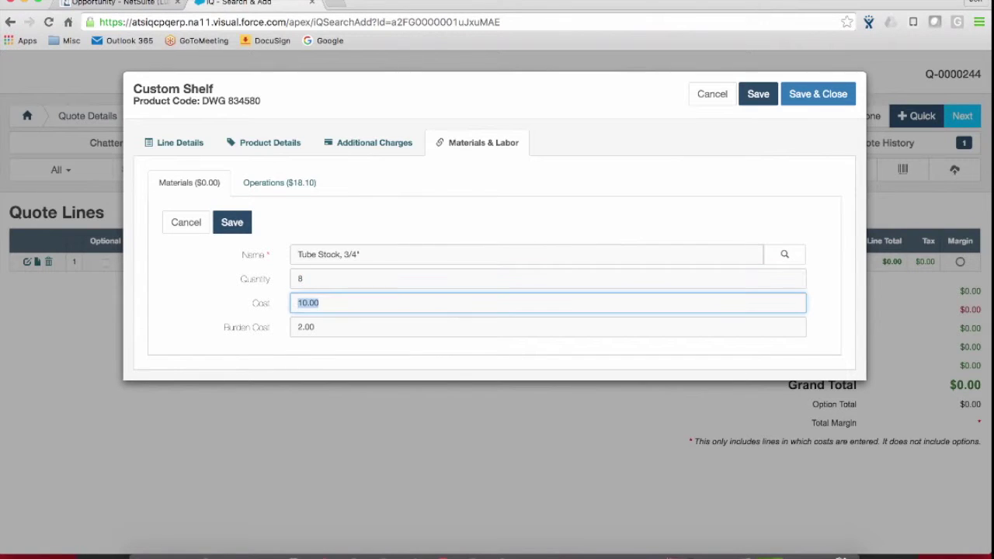
{"action": "left_click", "coordinate": [246, 224]}
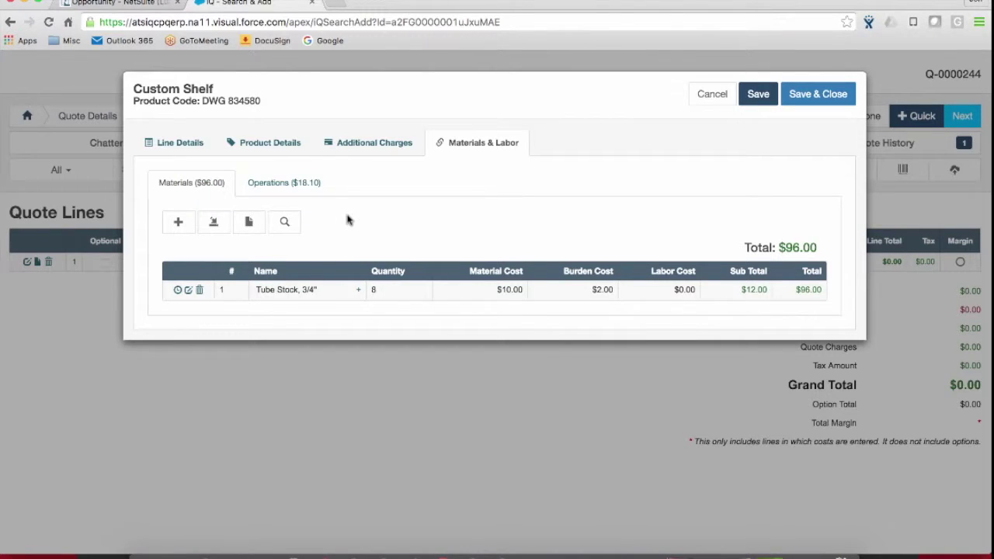
- Price the Custom Shelf at a 45% target margin ($213.67 each) and save the line
{"action": "left_click", "coordinate": [198, 148]}
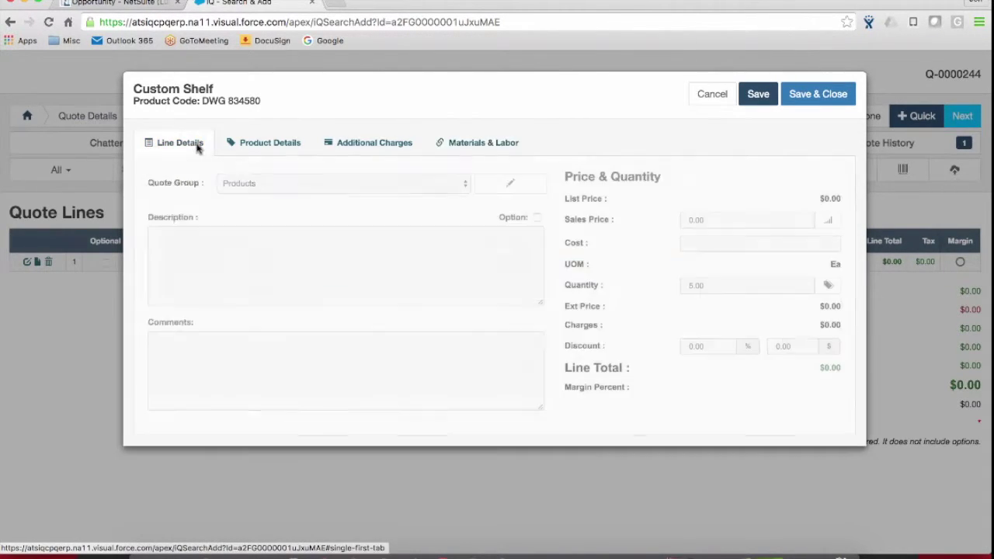
{"action": "left_click", "coordinate": [828, 224]}
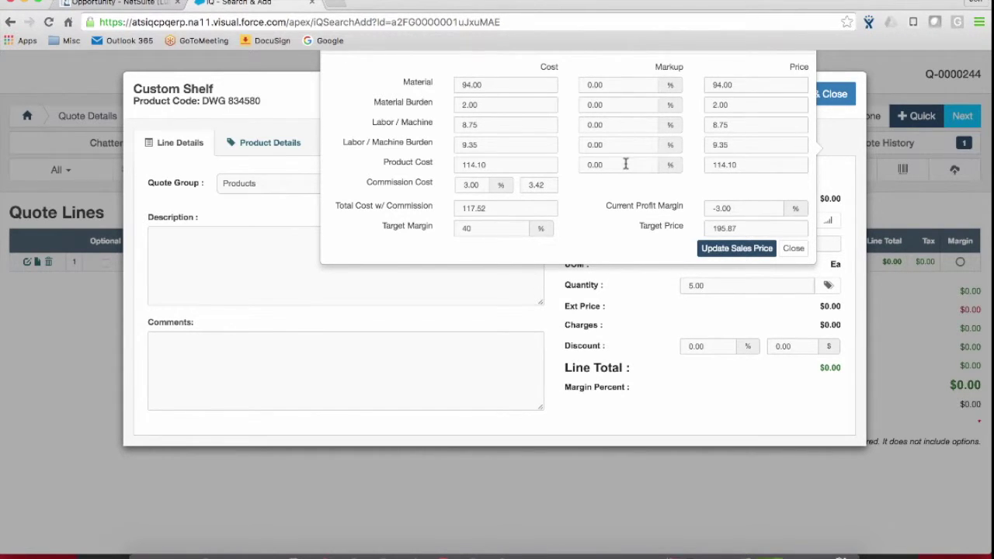
{"action": "double_click", "coordinate": [735, 226]}
{"action": "type", "text": "250"}
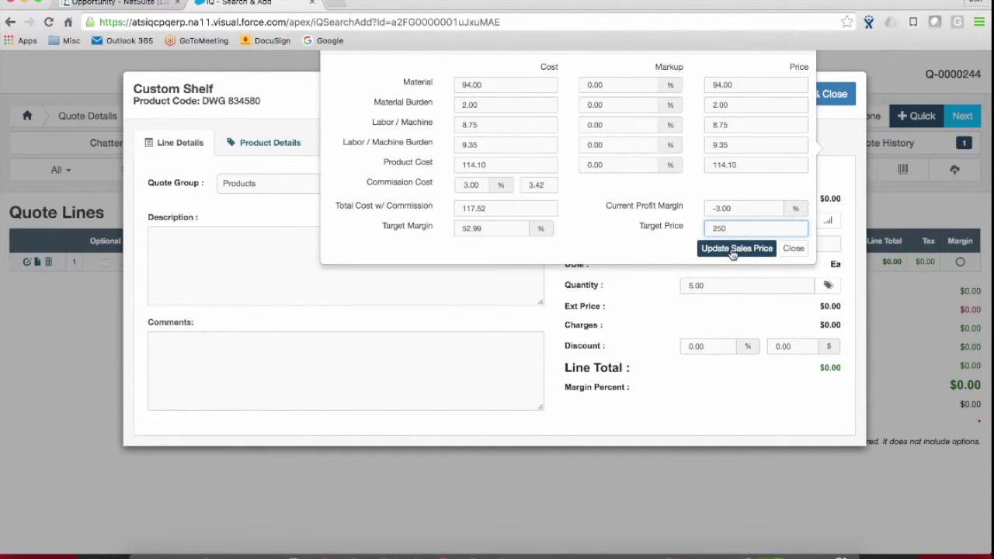
{"action": "left_click", "coordinate": [486, 229]}
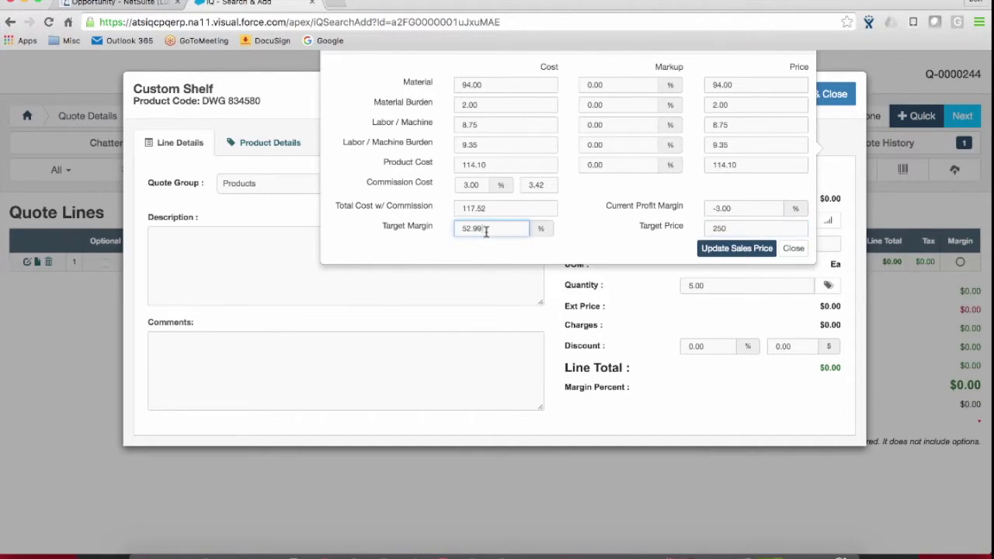
{"action": "left_click_drag", "start_coordinate": [476, 228], "coordinate": [453, 231]}
{"action": "type", "text": "45"}
{"action": "left_click", "coordinate": [728, 249]}
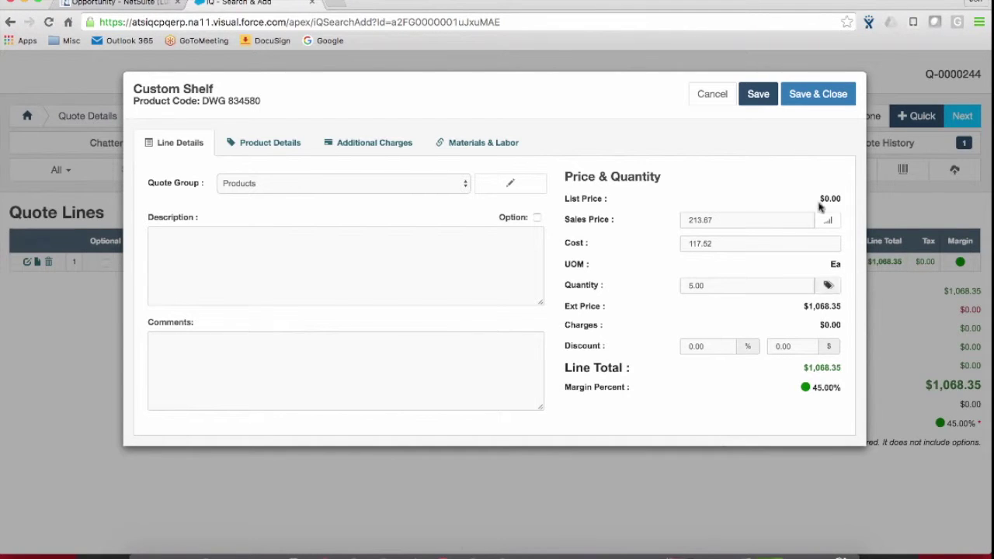
{"action": "left_click", "coordinate": [808, 100]}
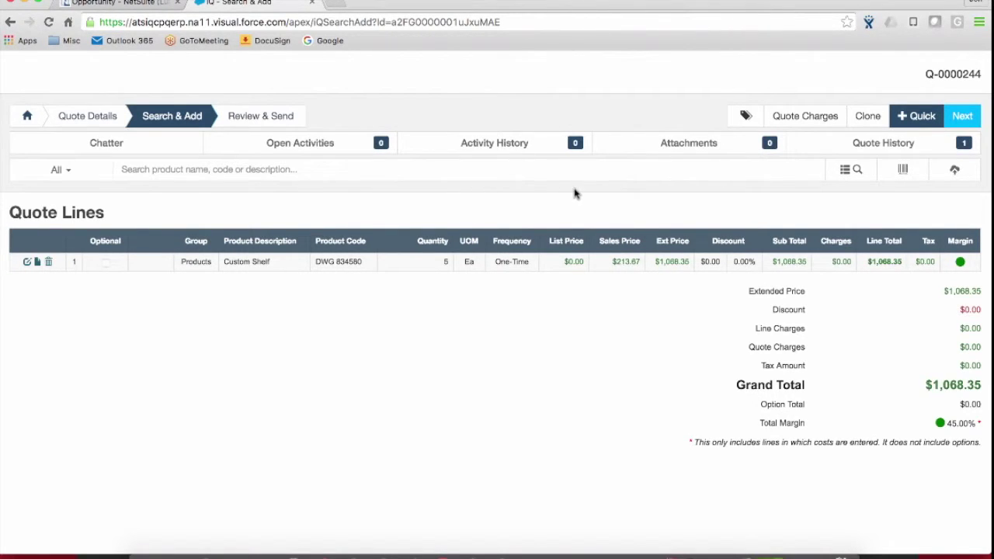
- Search for 'mattress' and add the Mattress product, opening the BFF Mattress configurator
{"action": "left_click", "coordinate": [297, 167]}
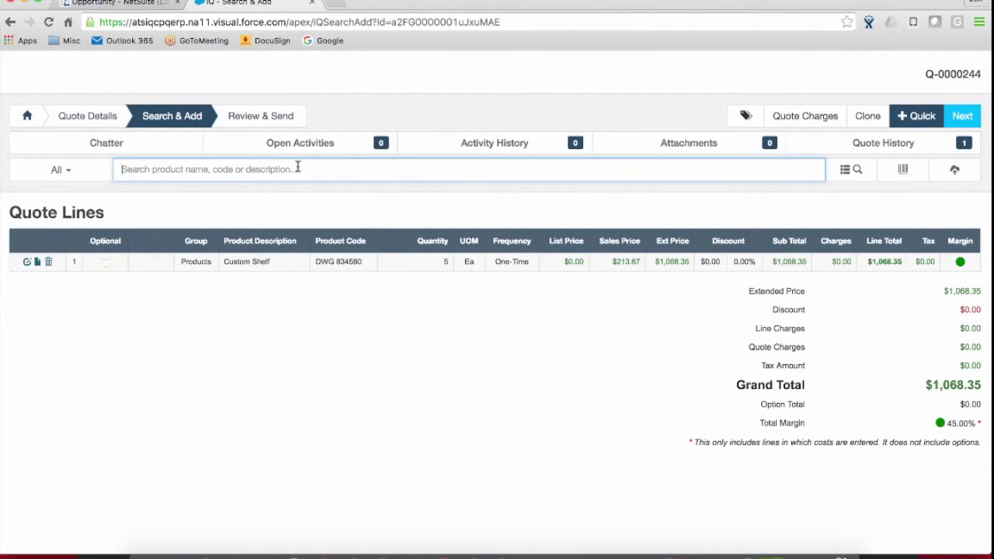
{"action": "type", "text": "mattre"}
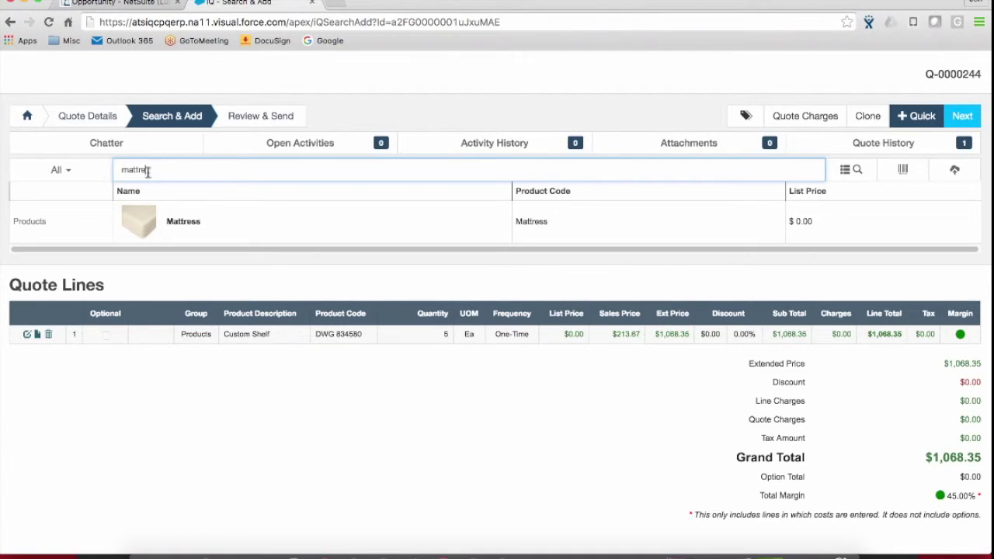
{"action": "left_click", "coordinate": [170, 222]}
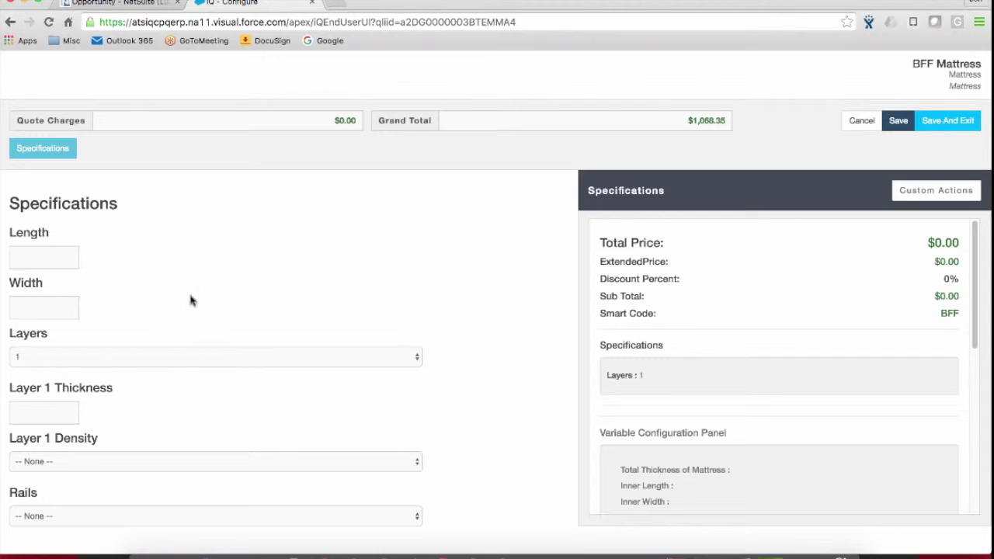
- Set the mattress size to 74 x 39 with 2 layers
{"action": "left_click", "coordinate": [68, 261]}
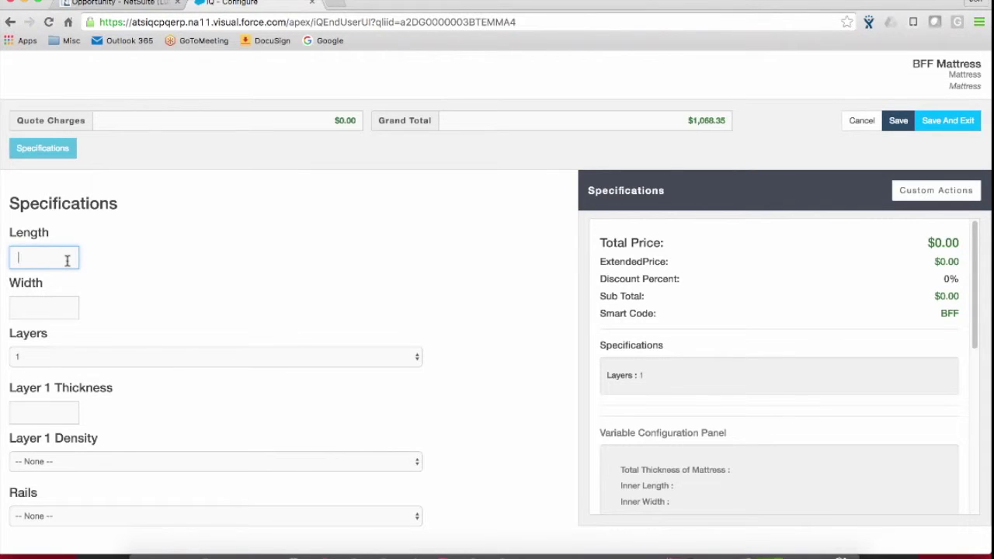
{"action": "type", "text": "74"}
{"action": "key", "text": "Tab"}
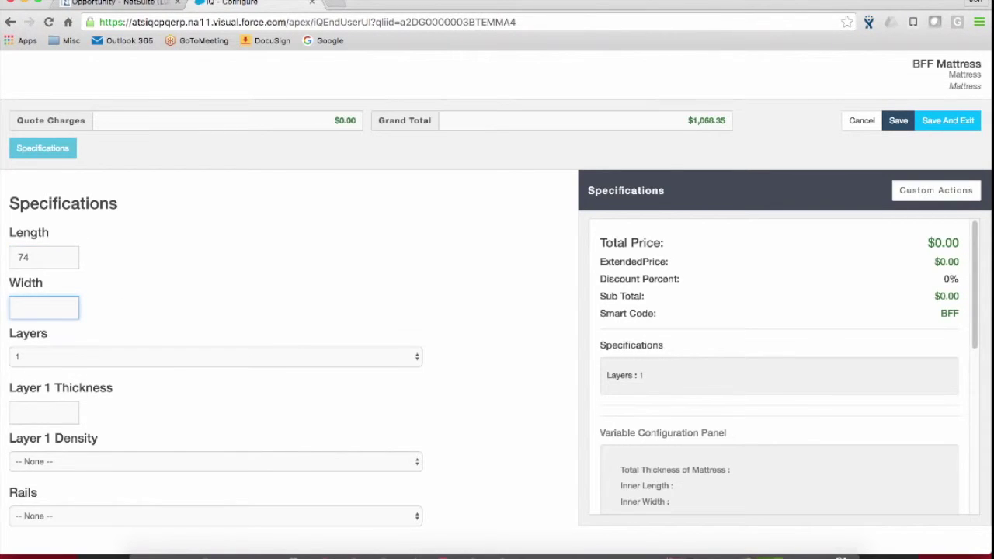
{"action": "type", "text": "39"}
{"action": "key", "text": "Tab"}
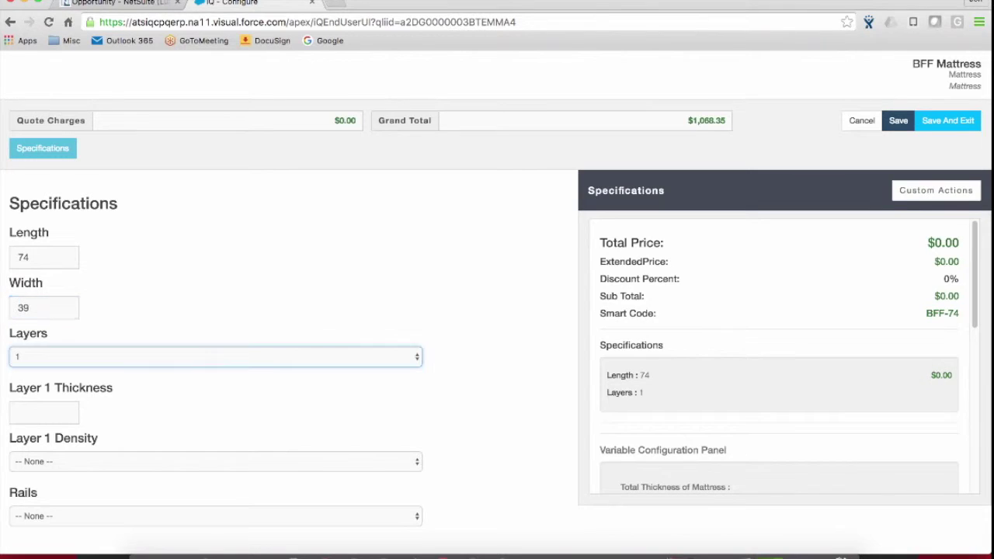
{"action": "left_click", "coordinate": [81, 356]}
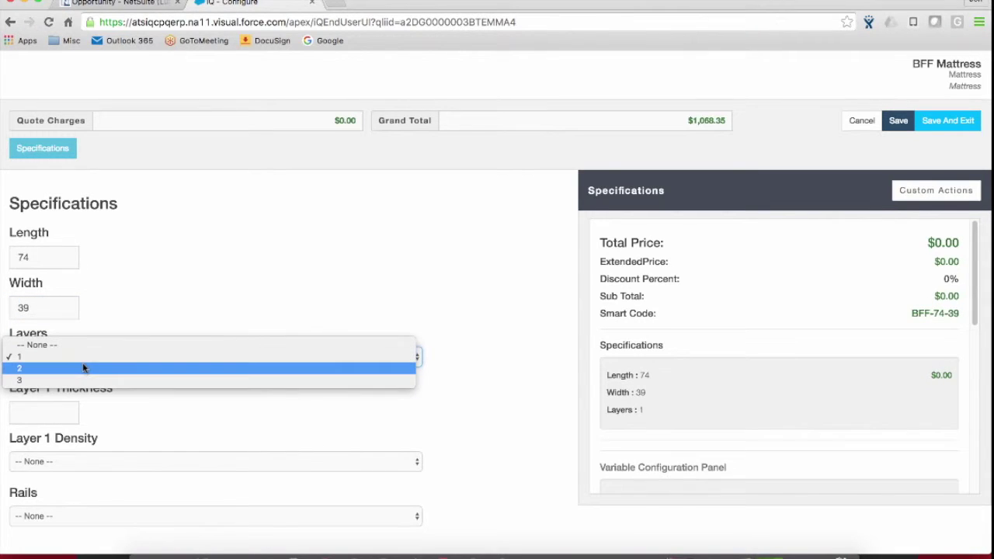
{"action": "left_click", "coordinate": [84, 368]}
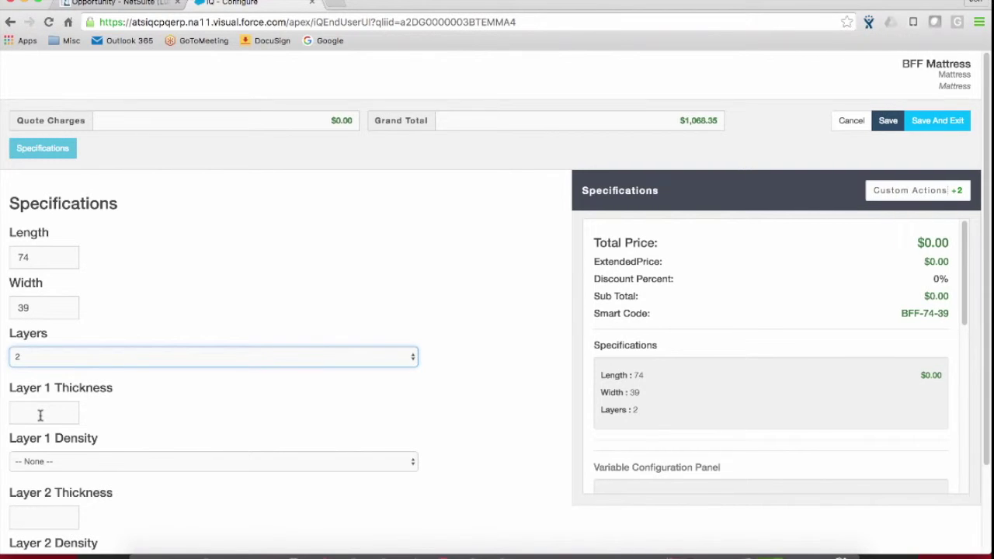
- Give layer 1 thickness 5 at density 1524 and layer 2 thickness 4 at density 1200
{"action": "left_click", "coordinate": [40, 416]}
{"action": "type", "text": "5"}
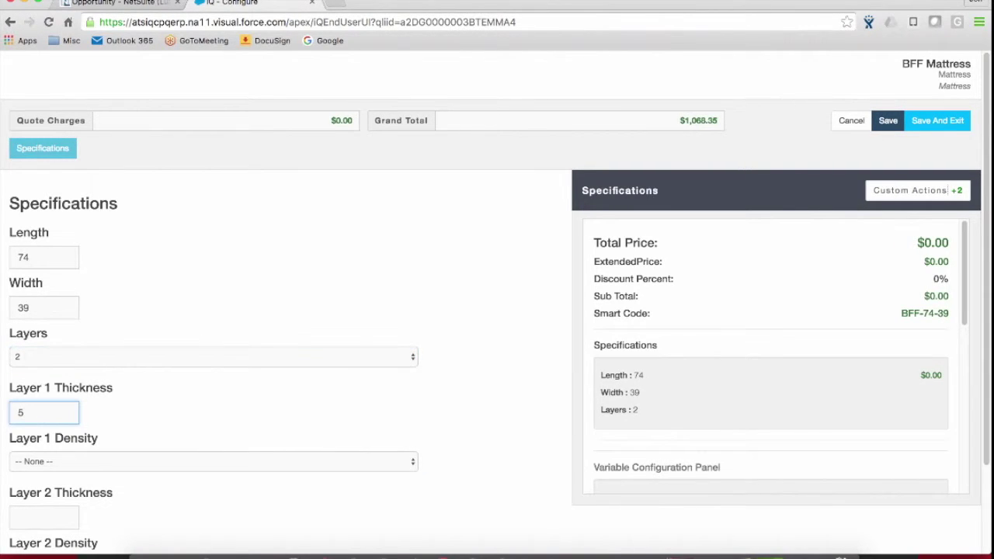
{"action": "key", "text": "Tab"}
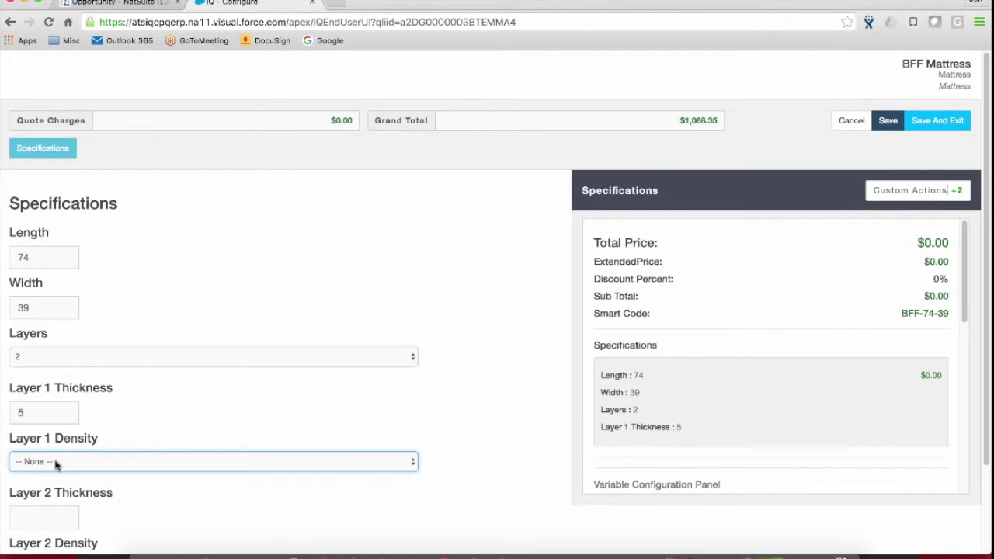
{"action": "left_click", "coordinate": [56, 463]}
{"action": "left_click", "coordinate": [58, 484]}
{"action": "left_click", "coordinate": [50, 519]}
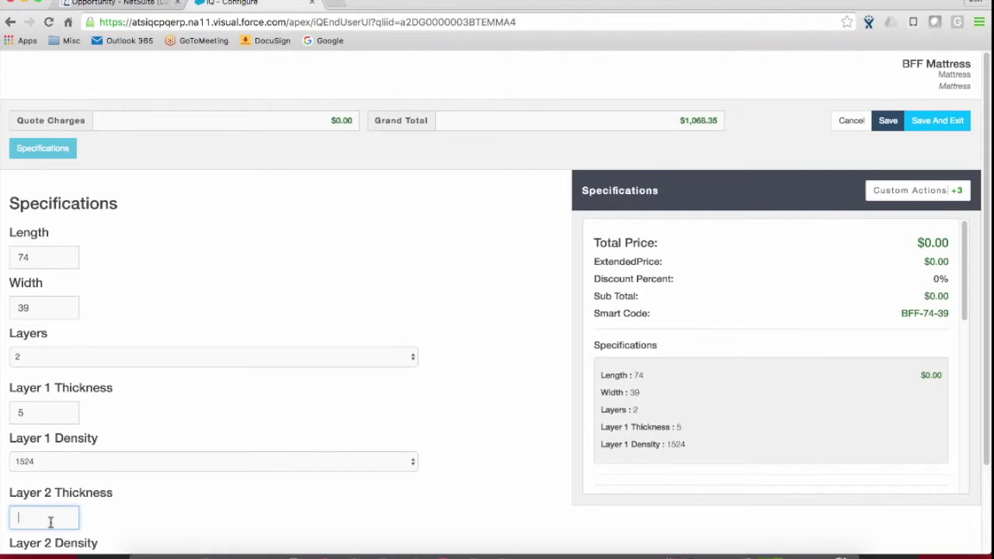
{"action": "type", "text": "4"}
{"action": "key", "text": "Tab"}
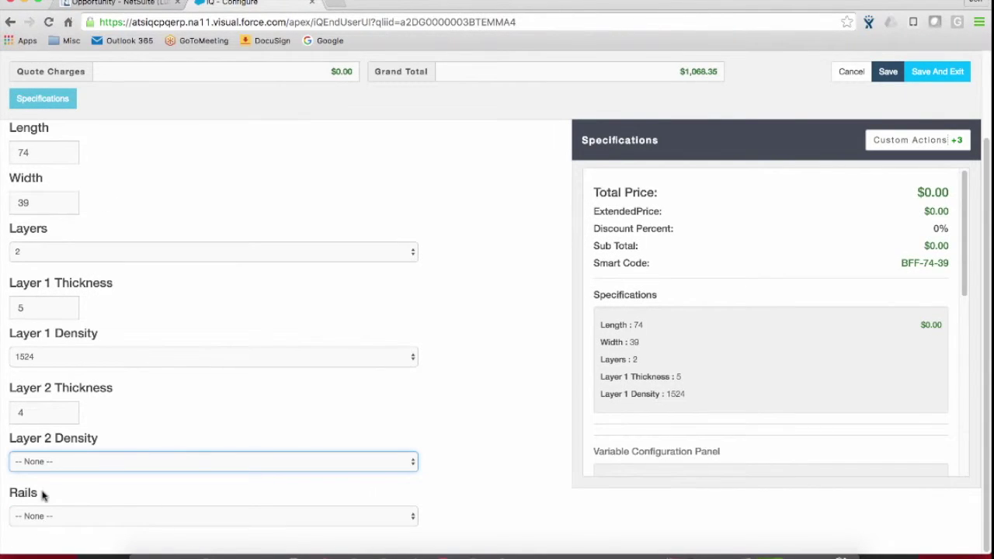
{"action": "left_click", "coordinate": [49, 465]}
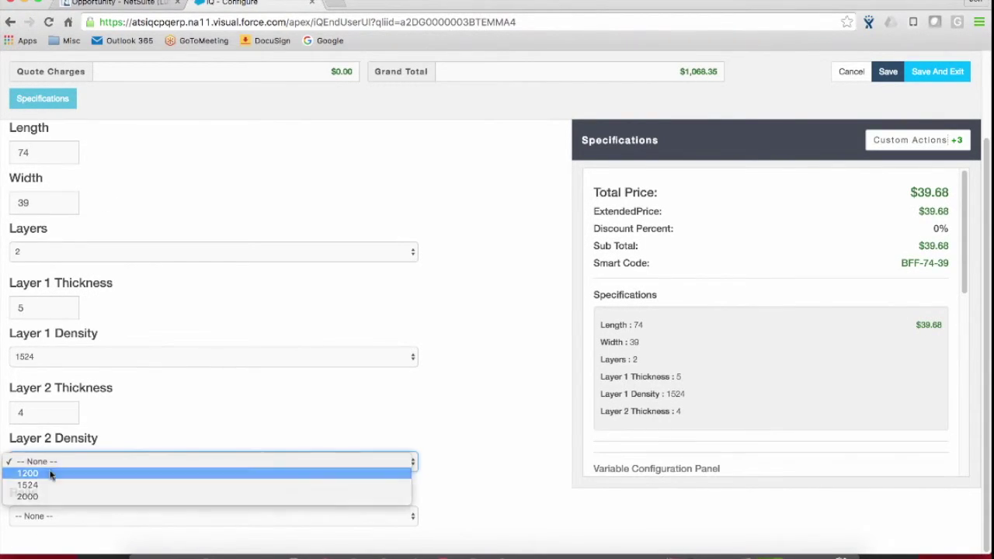
{"action": "left_click", "coordinate": [51, 474]}
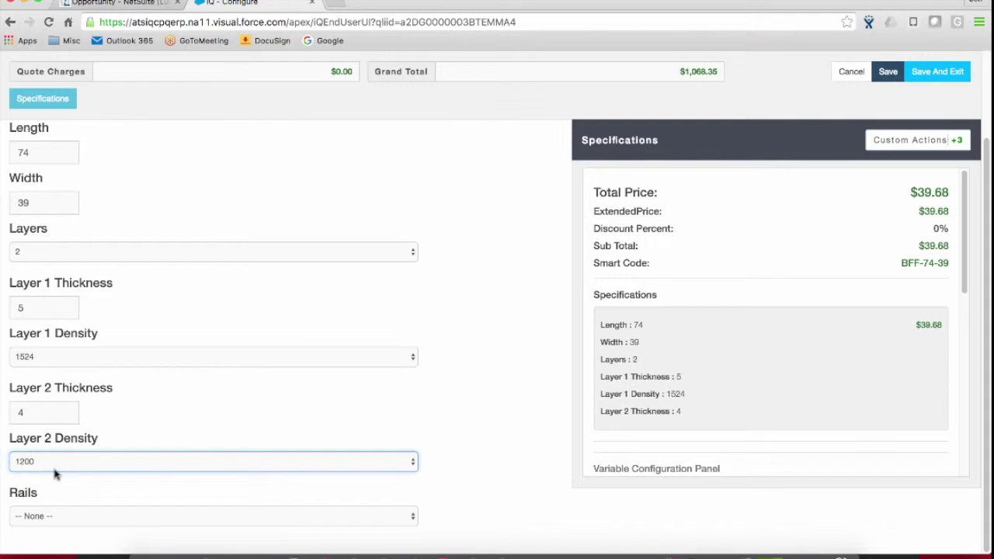
- Add rails on all 4 sides, width 2, density 2500
{"action": "left_click", "coordinate": [62, 519]}
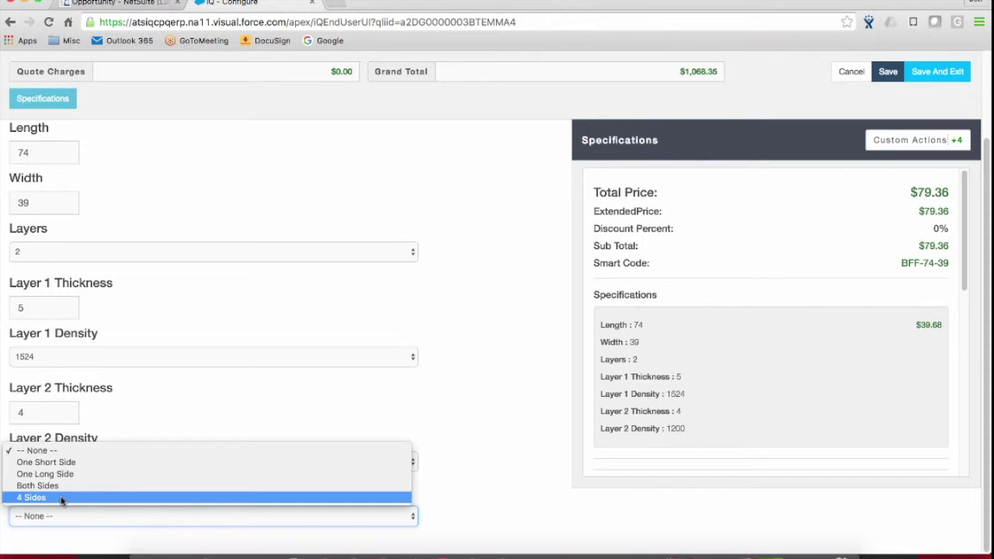
{"action": "left_click", "coordinate": [62, 498]}
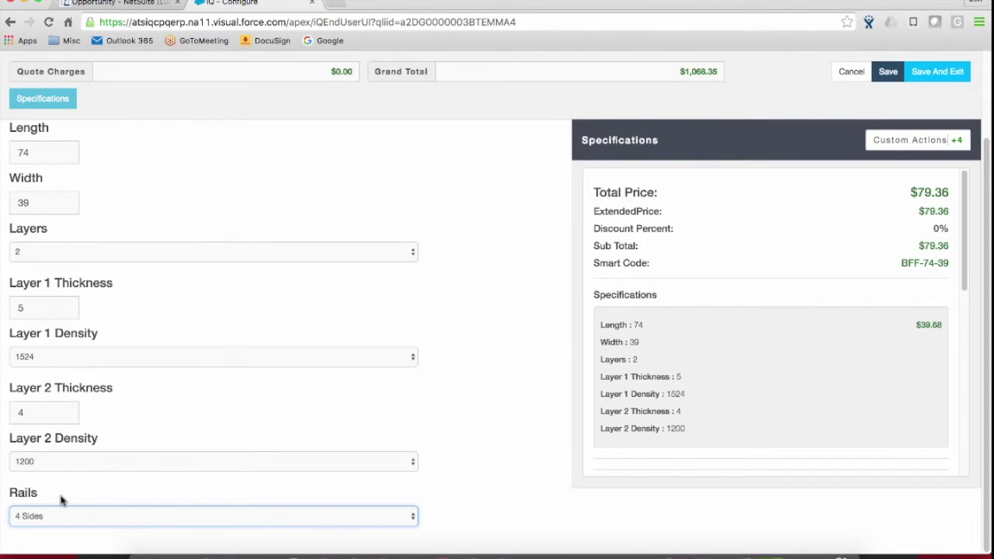
{"action": "scroll", "coordinate": [62, 500], "scroll_direction": "down", "scroll_amount": 2}
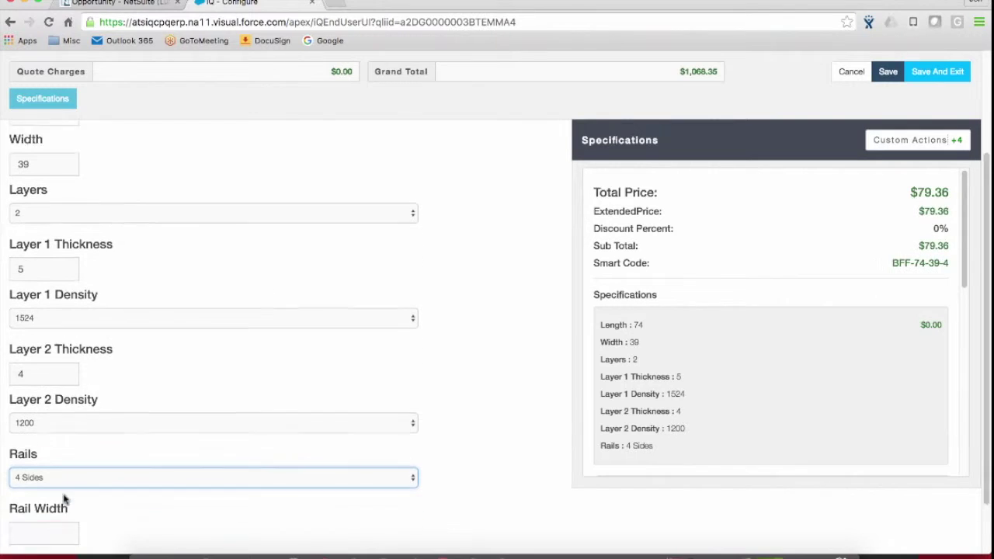
{"action": "left_click", "coordinate": [40, 501]}
{"action": "type", "text": "2"}
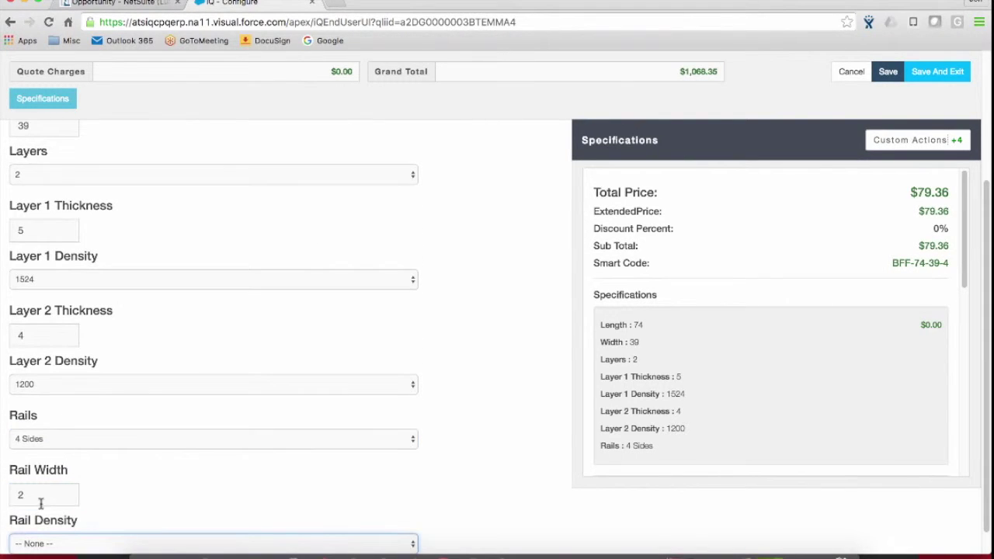
{"action": "left_click", "coordinate": [71, 550]}
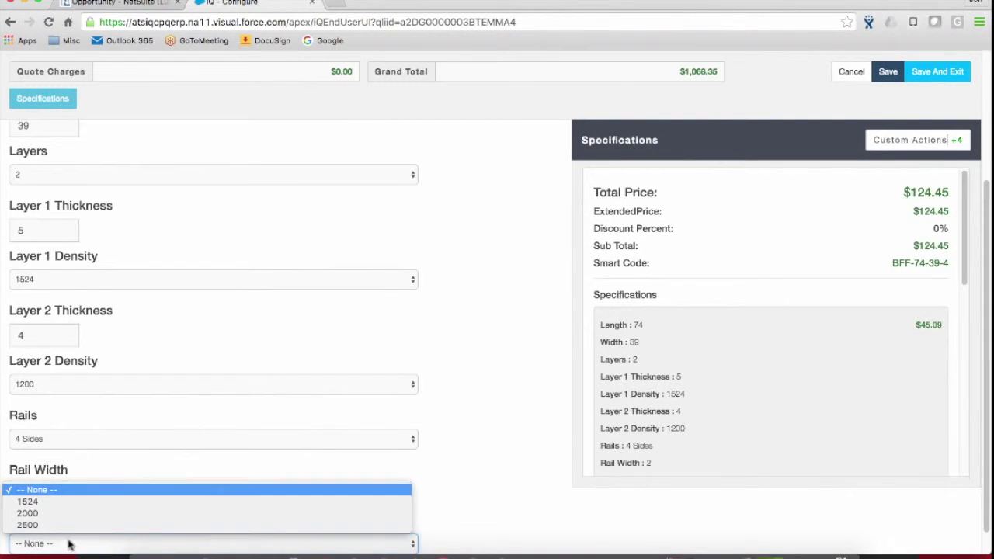
{"action": "left_click", "coordinate": [59, 524]}
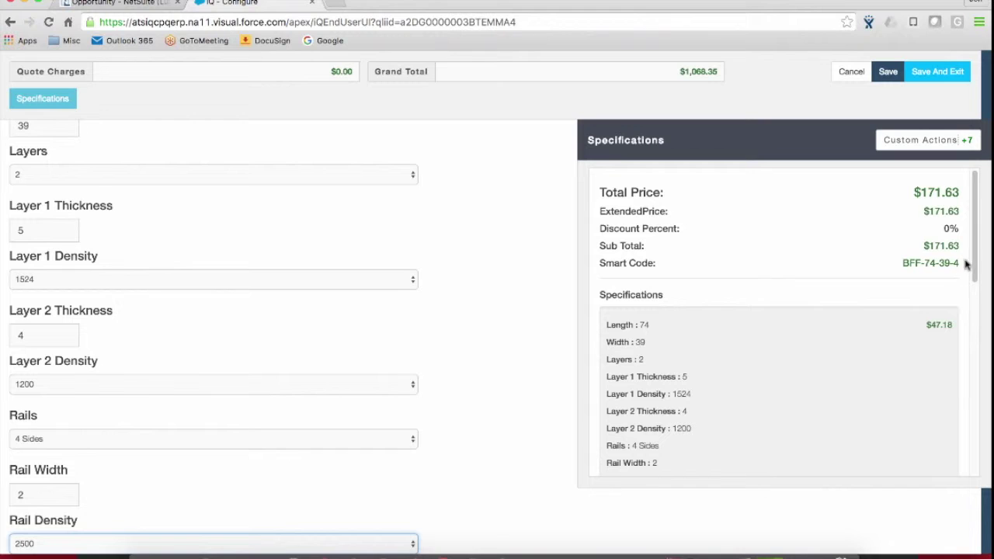
- Scroll through the mattress cost breakdown, reviewing total cost 42.89 and smart code BFF-74-39-4
{"action": "left_click_drag", "start_coordinate": [979, 251], "coordinate": [976, 399]}
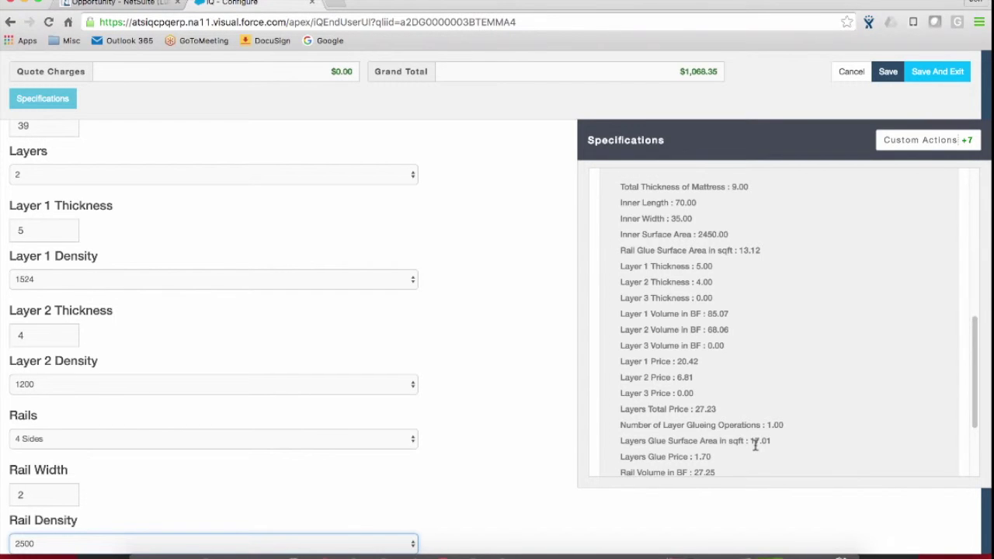
{"action": "scroll", "coordinate": [794, 411], "scroll_direction": "down", "scroll_amount": 3}
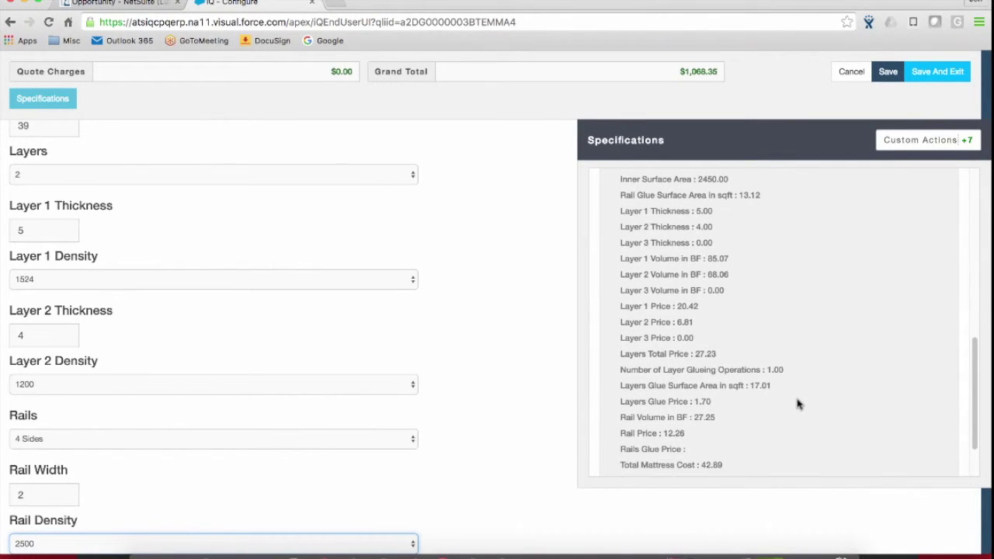
{"action": "scroll", "coordinate": [798, 403], "scroll_direction": "up", "scroll_amount": 10}
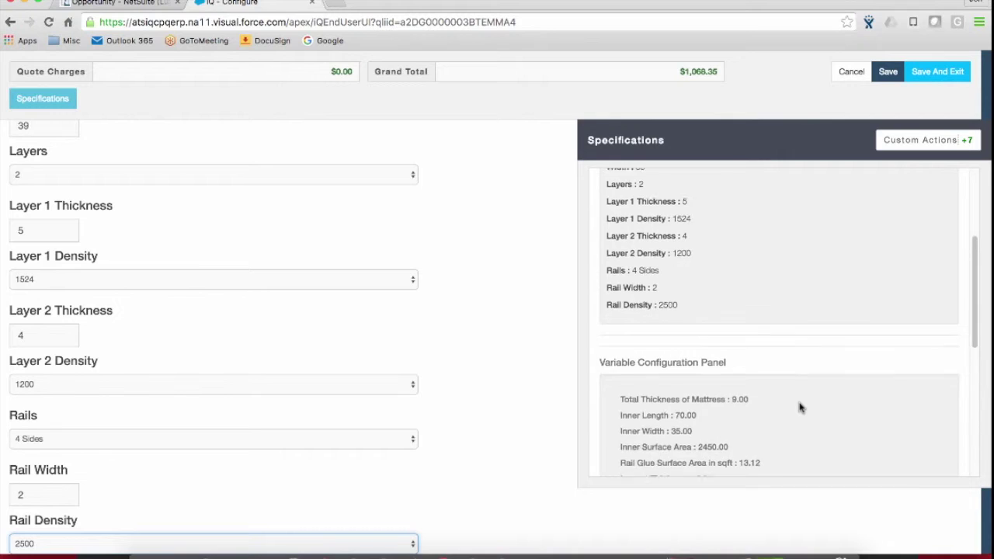
{"action": "scroll", "coordinate": [816, 389], "scroll_direction": "up", "scroll_amount": 2}
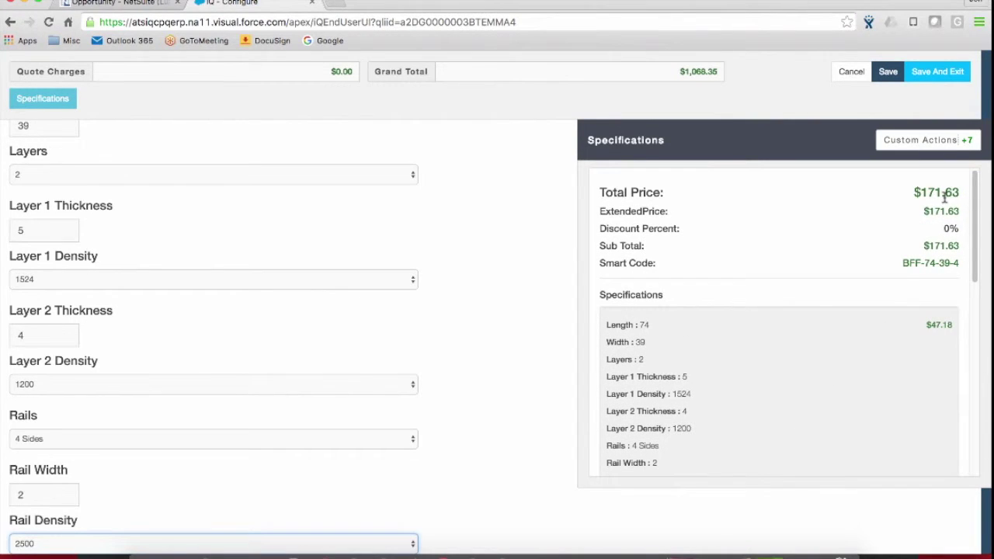
- Review the mattress's material and operation charges under Custom Actions, then close the list
{"action": "left_click", "coordinate": [929, 141]}
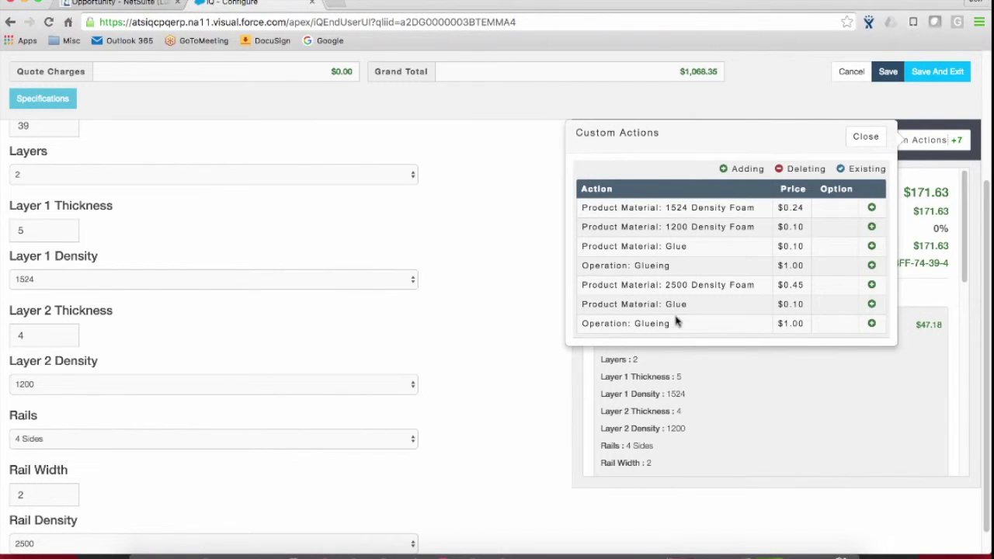
{"action": "left_click", "coordinate": [869, 137]}
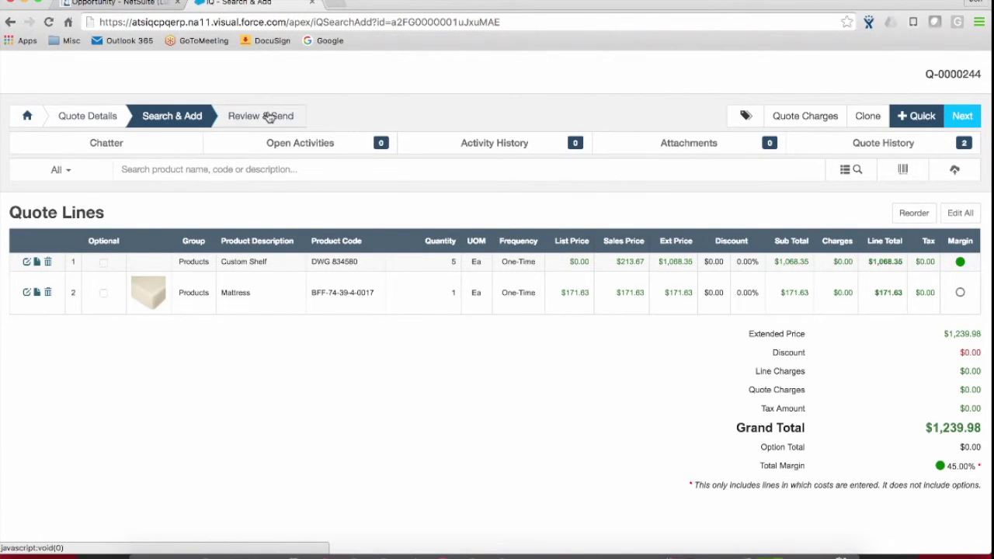
- Set the 3M quote's status to Convert to Sales Order, send it to review, and return to NetSuite opportunity OPP00000202
{"action": "left_click", "coordinate": [269, 116]}
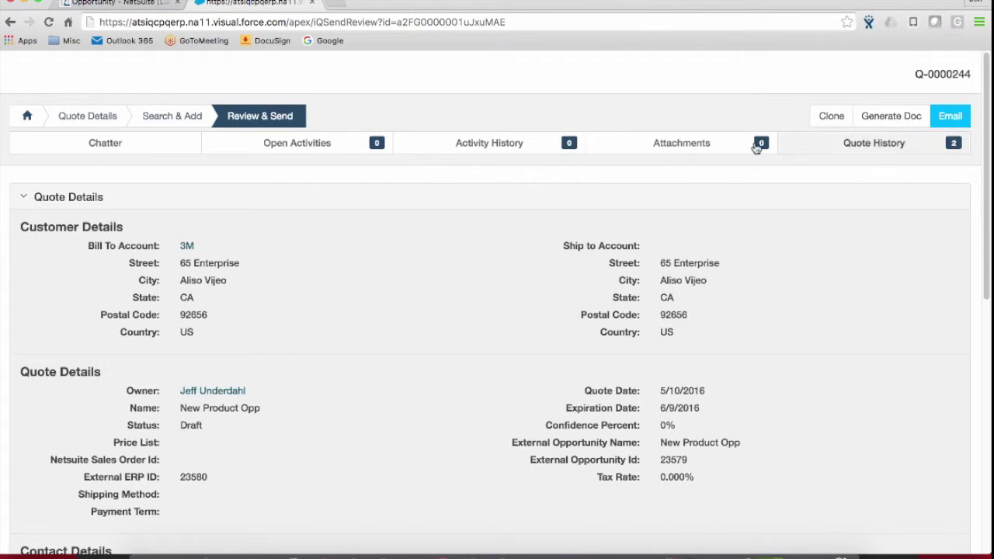
{"action": "left_click", "coordinate": [80, 117]}
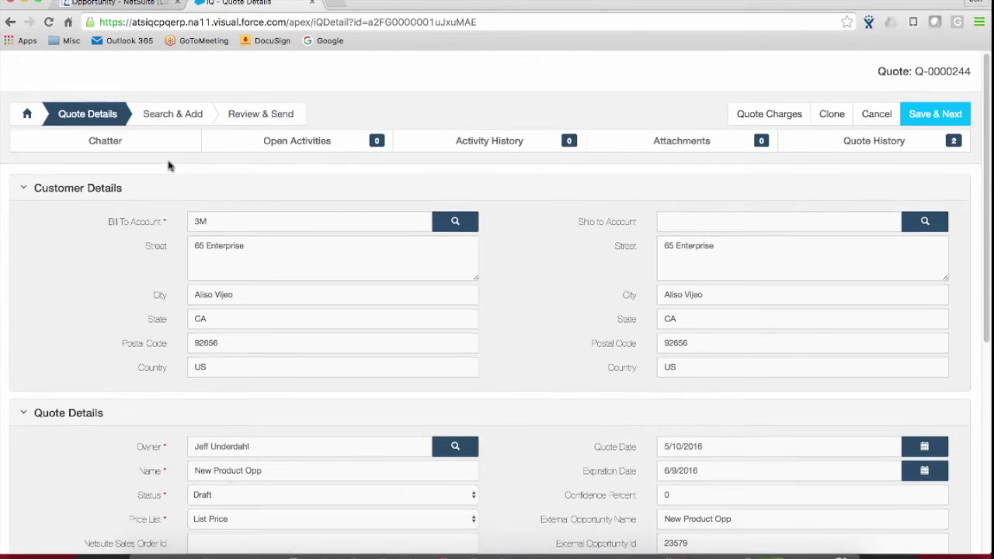
{"action": "scroll", "coordinate": [169, 165], "scroll_direction": "down", "scroll_amount": 3}
{"action": "left_click", "coordinate": [226, 408]}
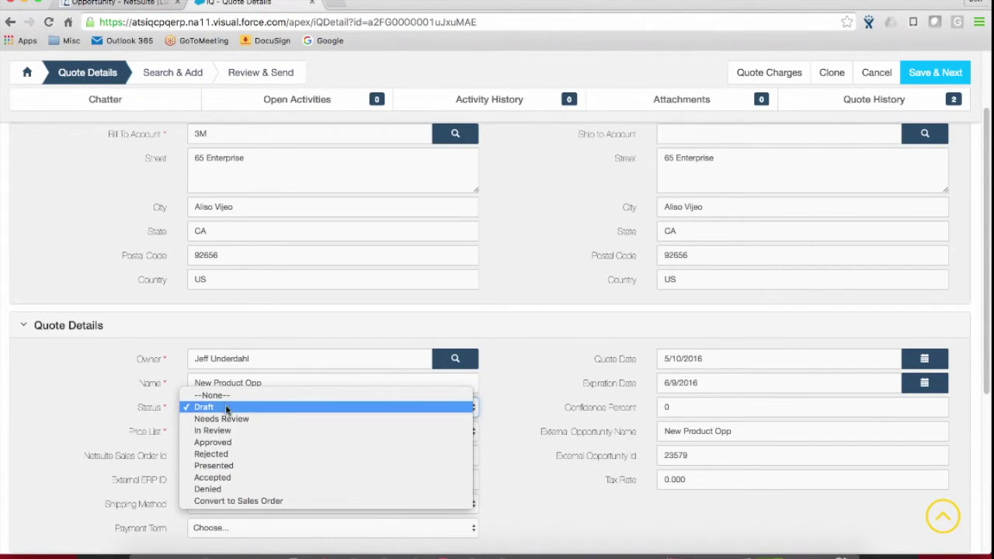
{"action": "left_click", "coordinate": [236, 502]}
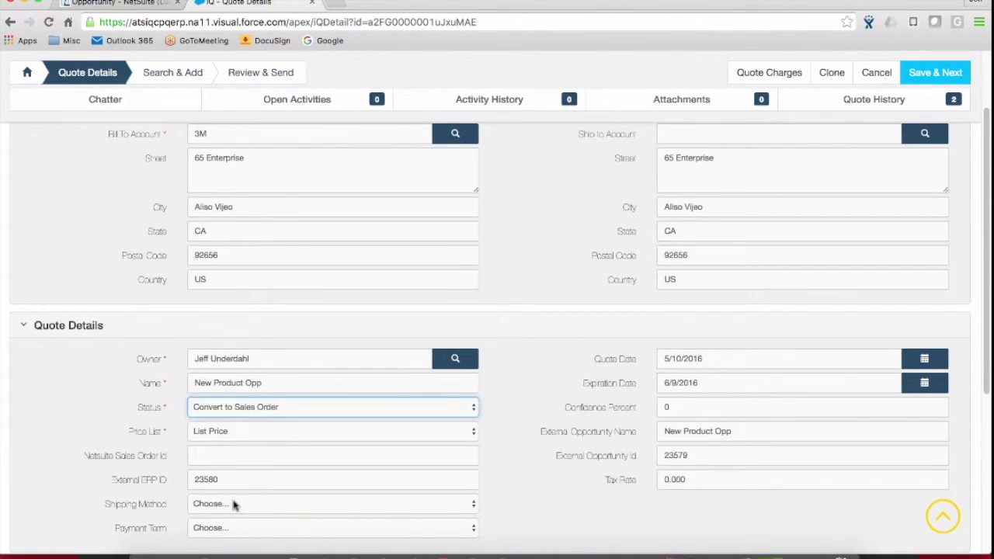
{"action": "left_click", "coordinate": [290, 74]}
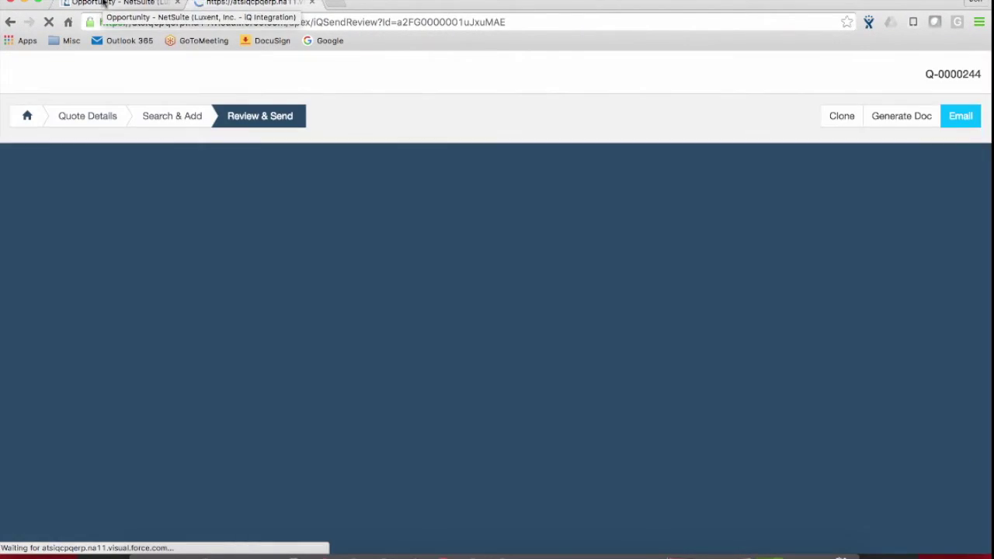
{"action": "left_click", "coordinate": [103, 2]}
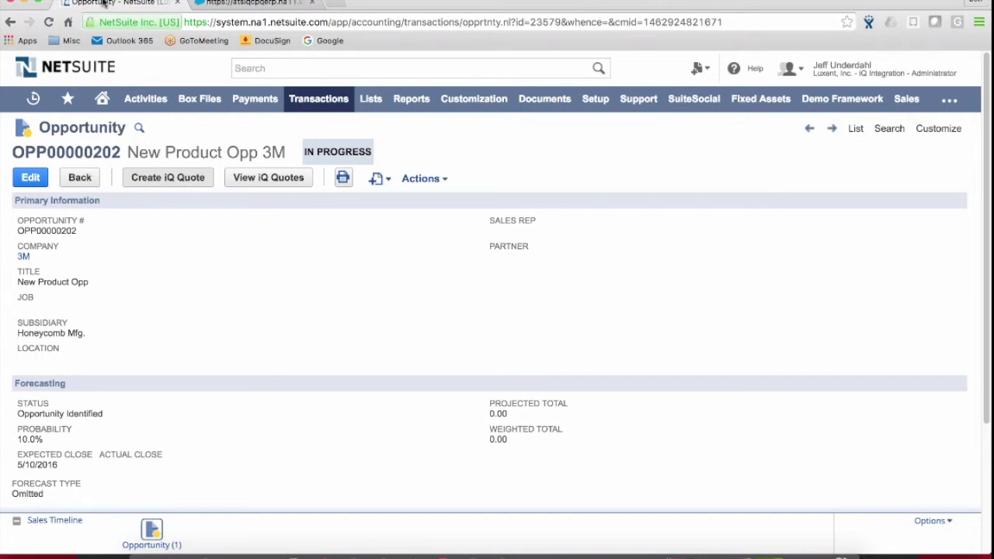
- Reload opportunity OPP00000202 so it shows Closed Won at 100%, sold 1342.28
{"action": "right_click", "coordinate": [575, 150]}
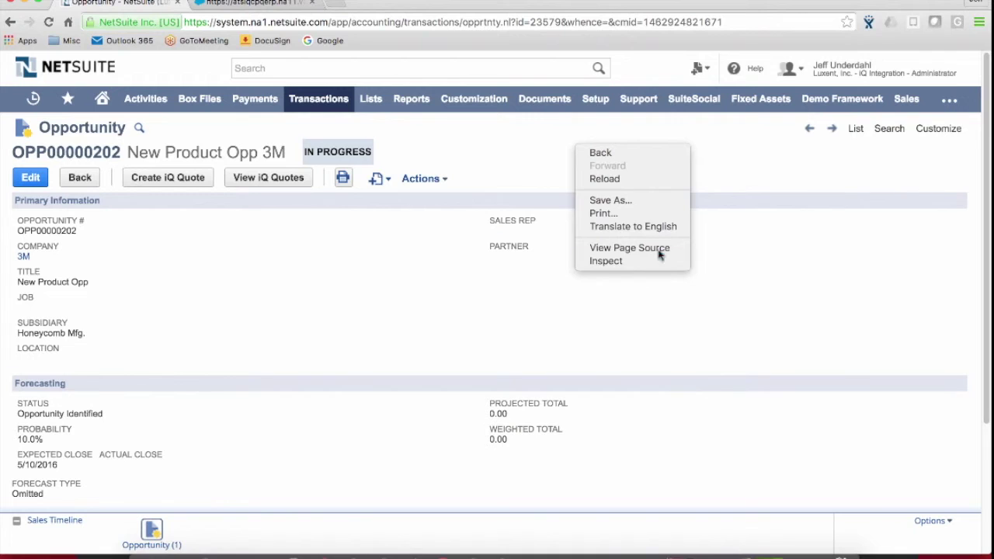
{"action": "left_click", "coordinate": [641, 180]}
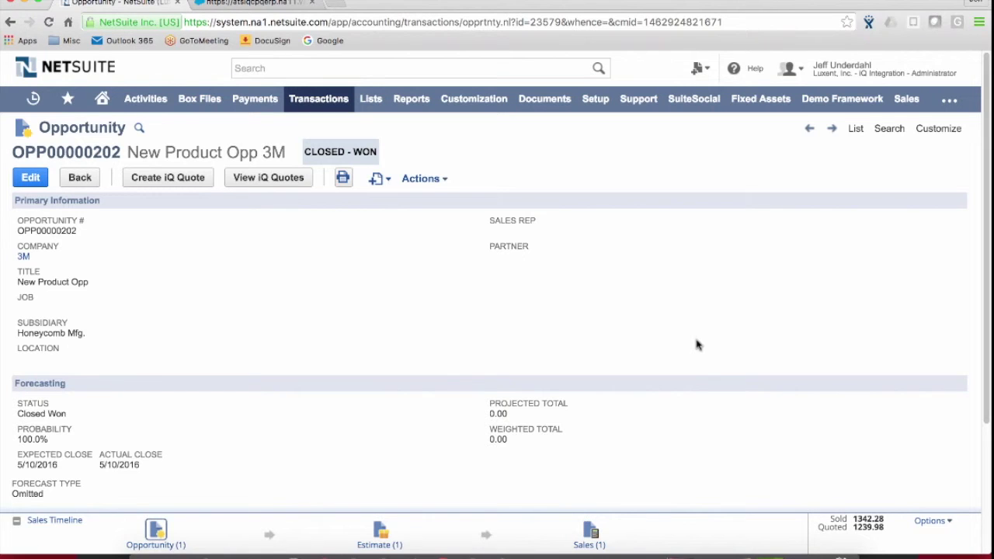
- Bring up the opportunity's Sales (1) linked record and scroll down toward the sales order's item lines
{"action": "left_click", "coordinate": [591, 531]}
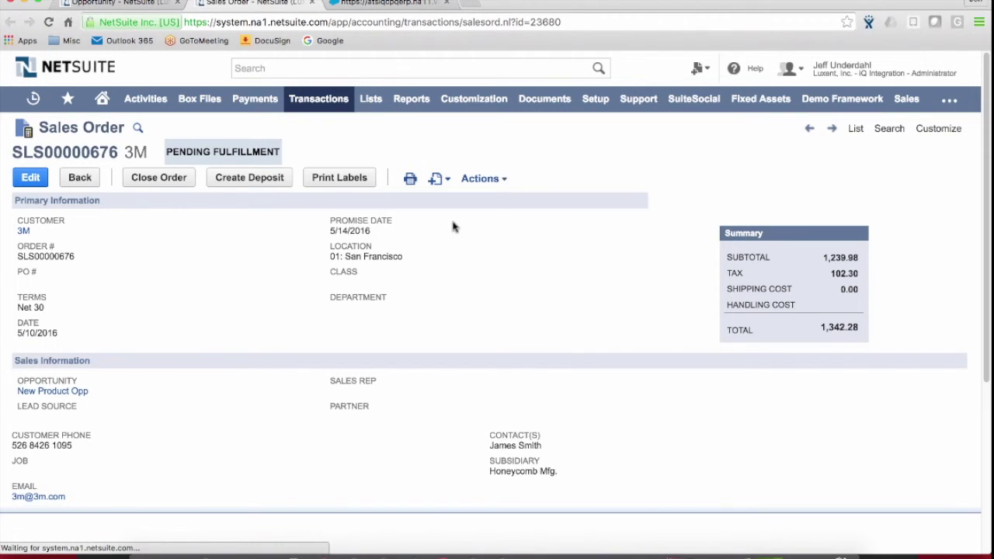
{"action": "scroll", "coordinate": [454, 227], "scroll_direction": "down", "scroll_amount": 5}
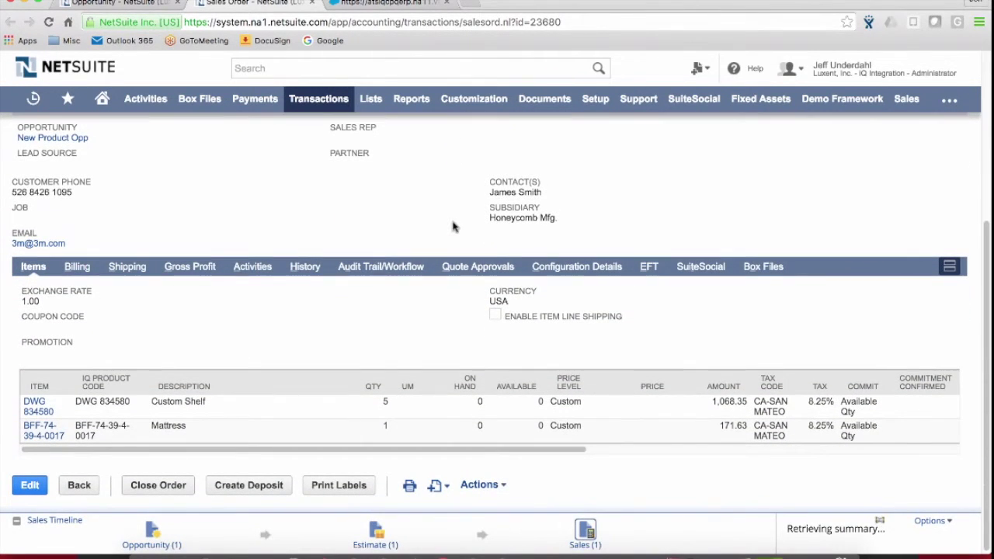